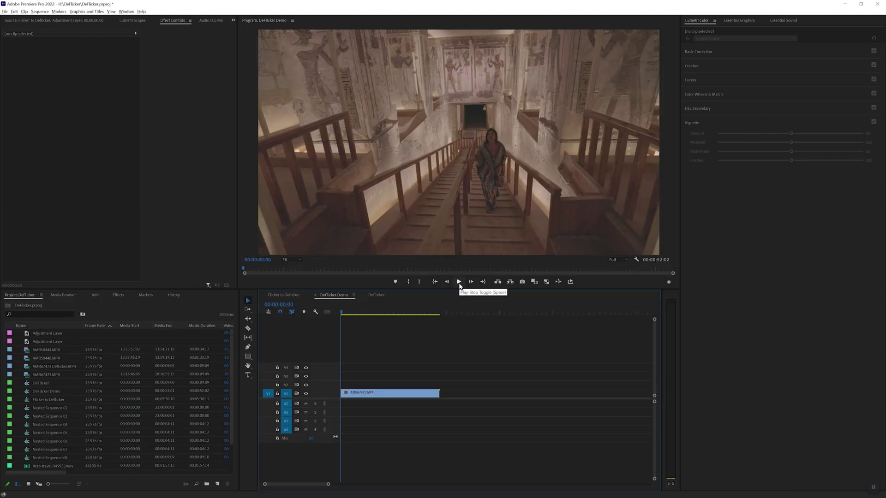
left_click(460, 283)
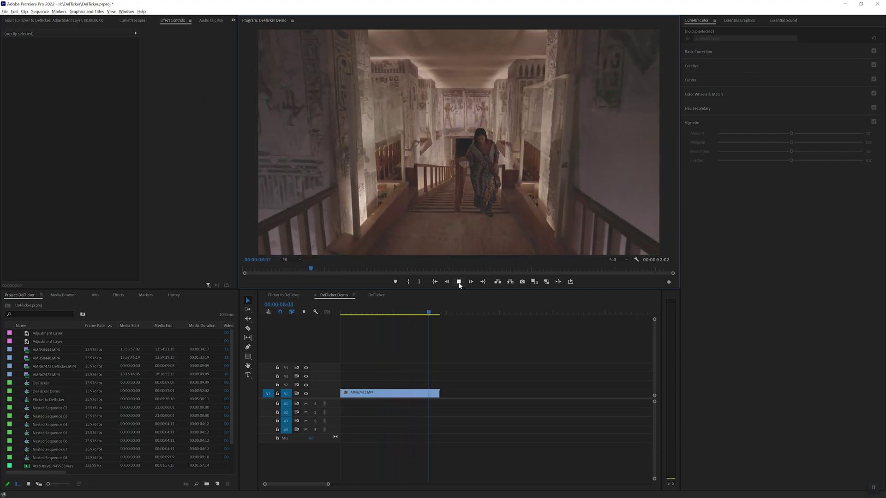
left_click(459, 283)
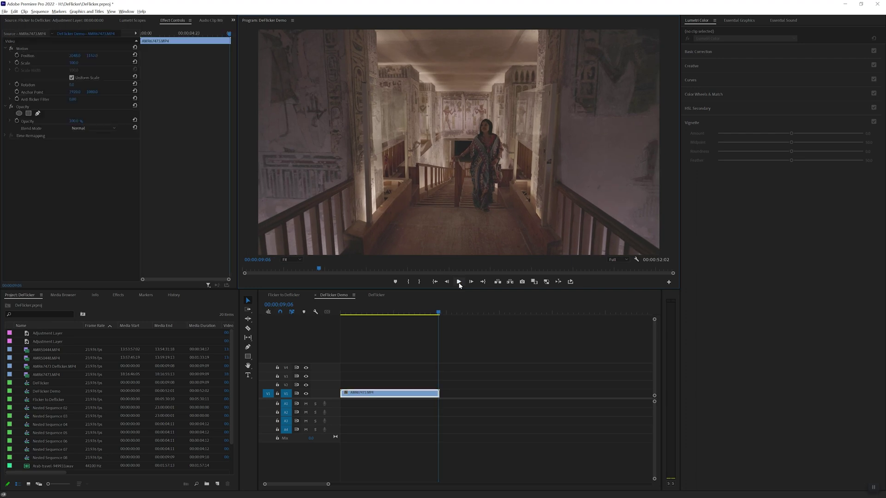
left_click(439, 311)
key("Home")
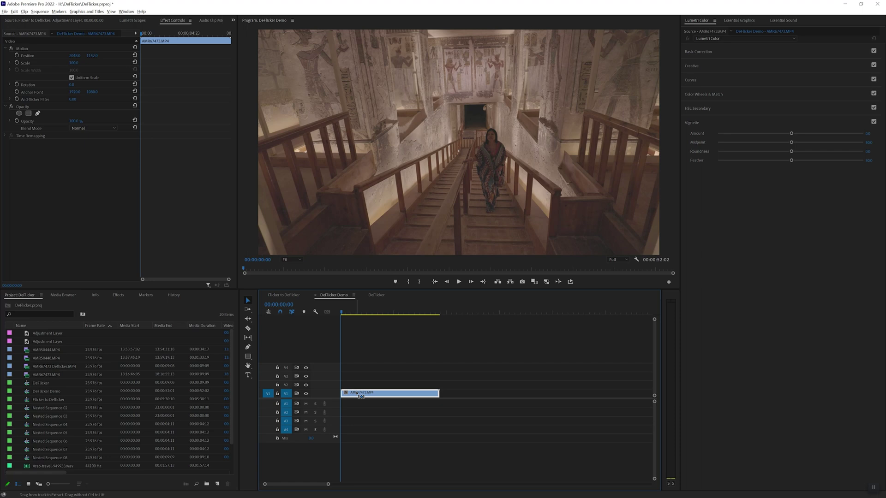
left_click_drag(361, 396, 387, 388)
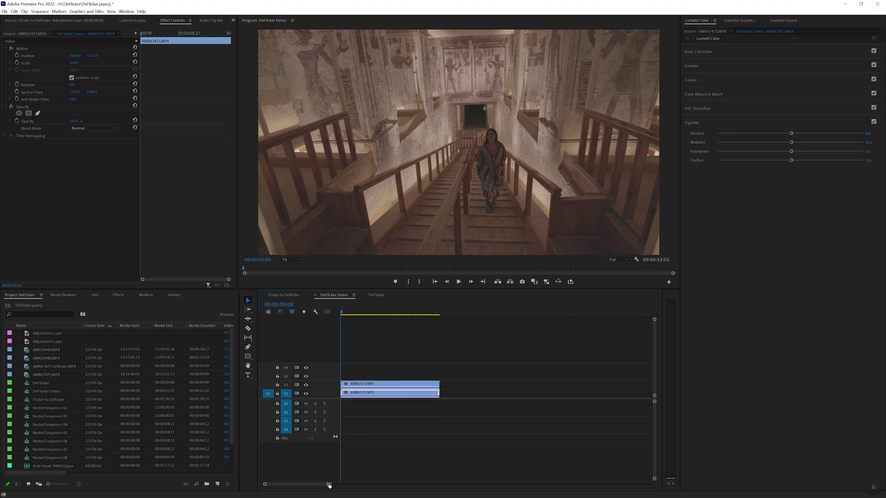
Zoom the timeline and shift the V2 duplicate clip one frame later than the original
left_click_drag(328, 484, 272, 484)
key("Right")
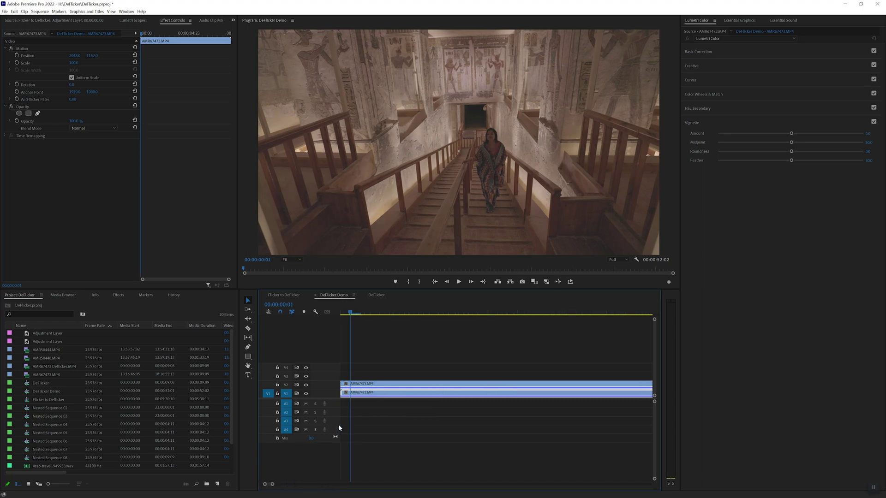
left_click(352, 384)
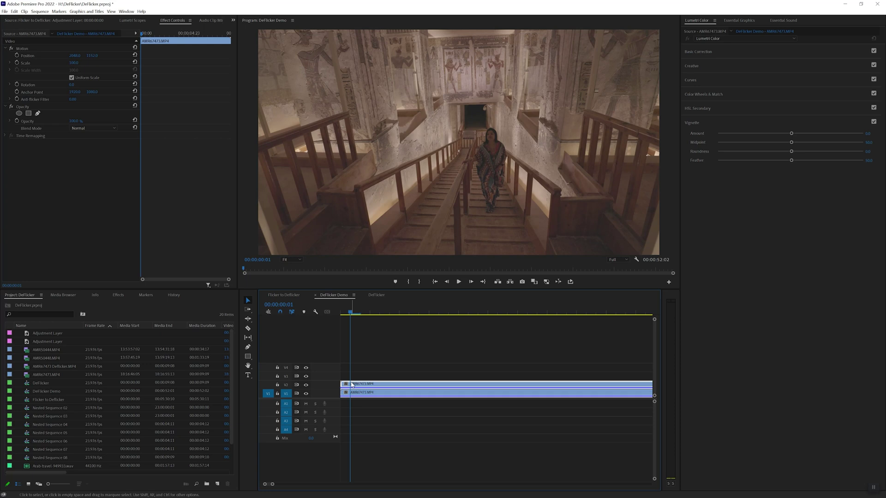
left_click_drag(352, 384, 363, 384)
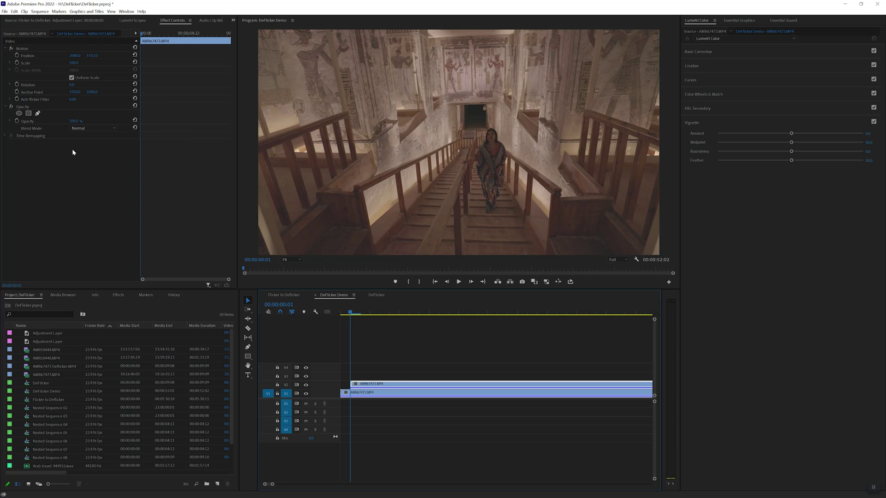
Lower the duplicate clip's opacity to 50 and play the layered sequence
left_click(74, 121)
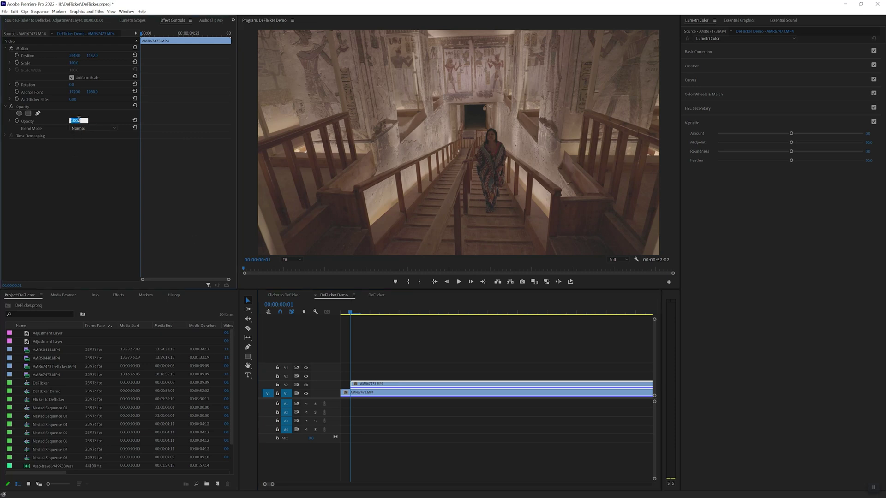
type("50")
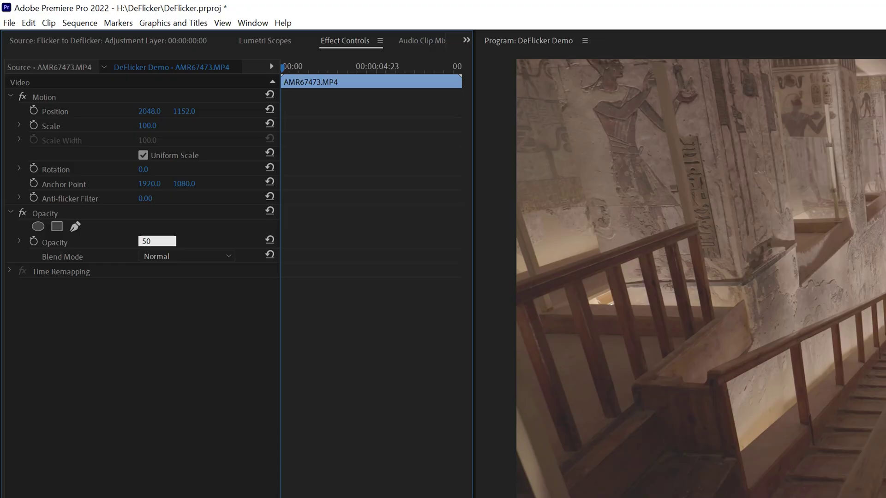
key("Escape")
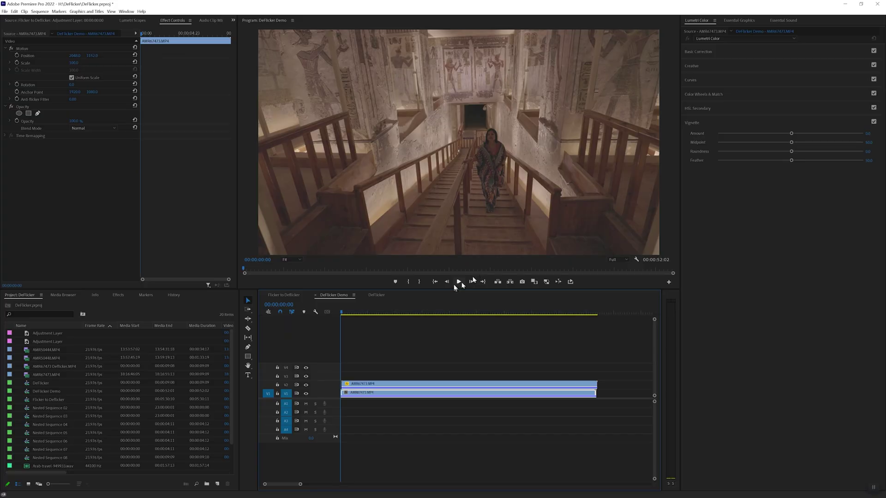
left_click(457, 282)
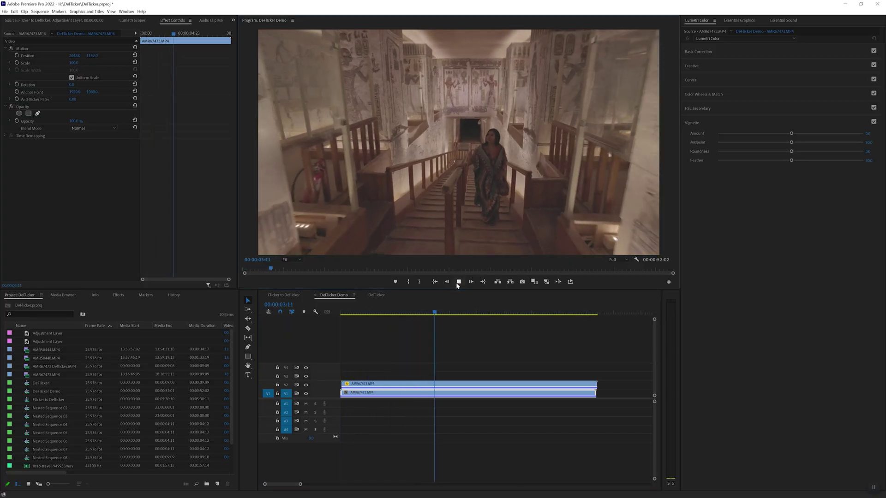
left_click(464, 305)
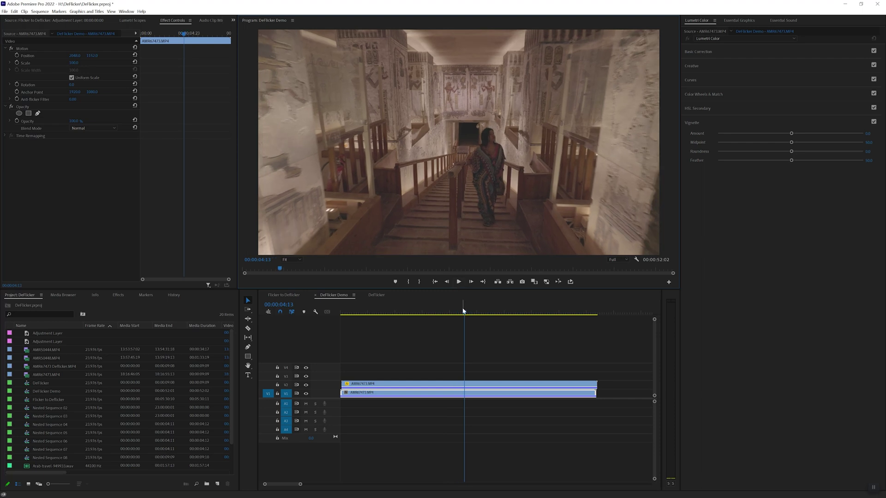
left_click(305, 385)
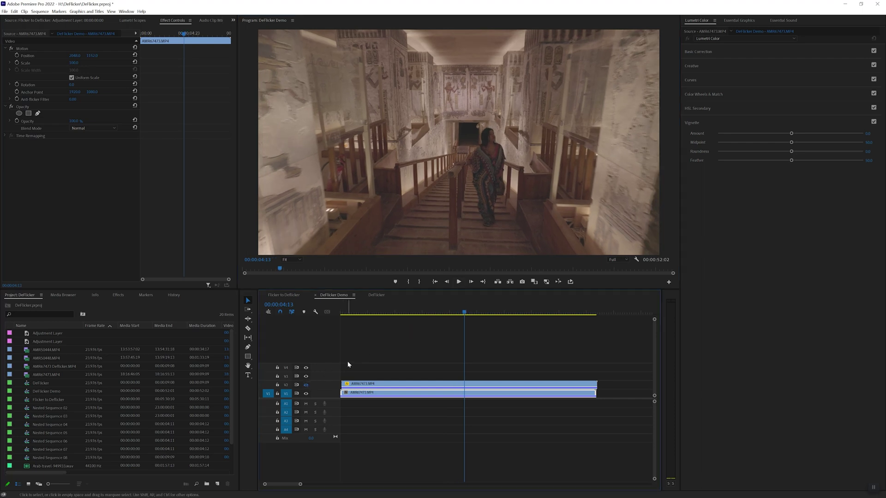
key("Home")
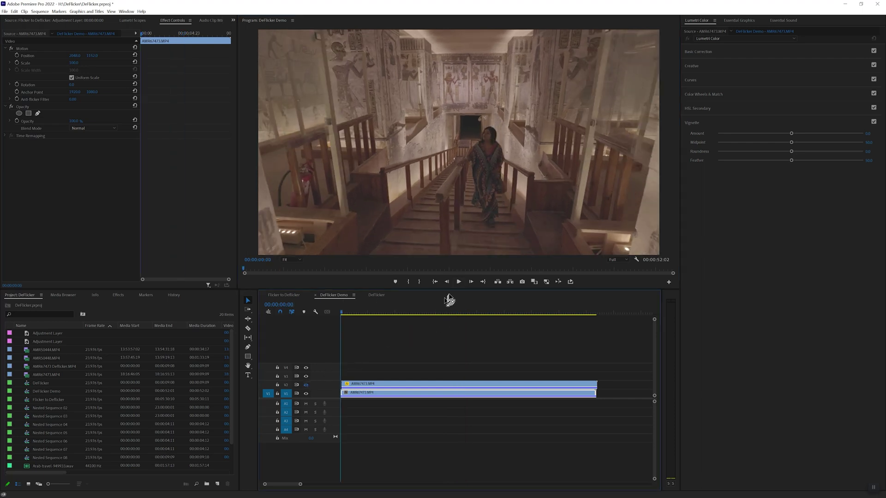
left_click(458, 282)
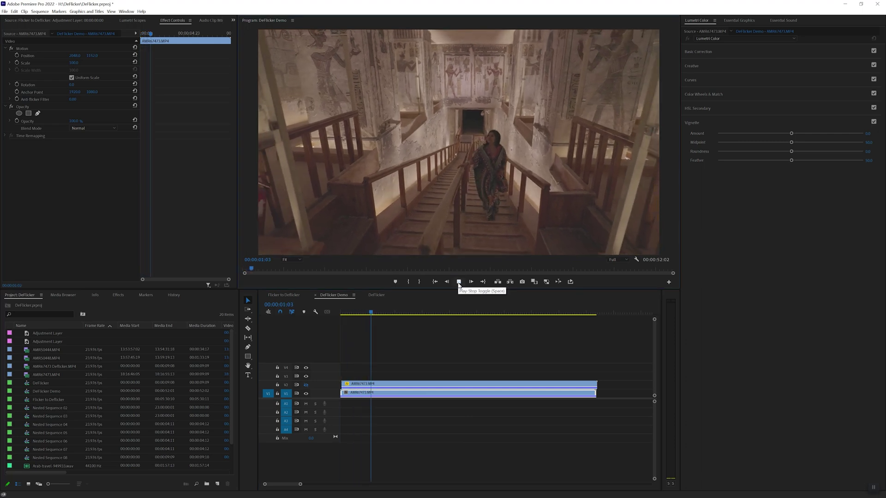
left_click(459, 282)
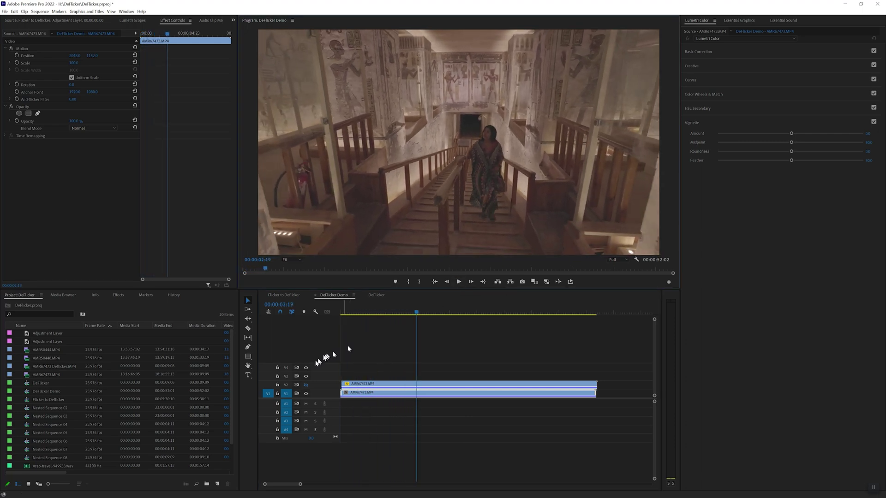
left_click(459, 282)
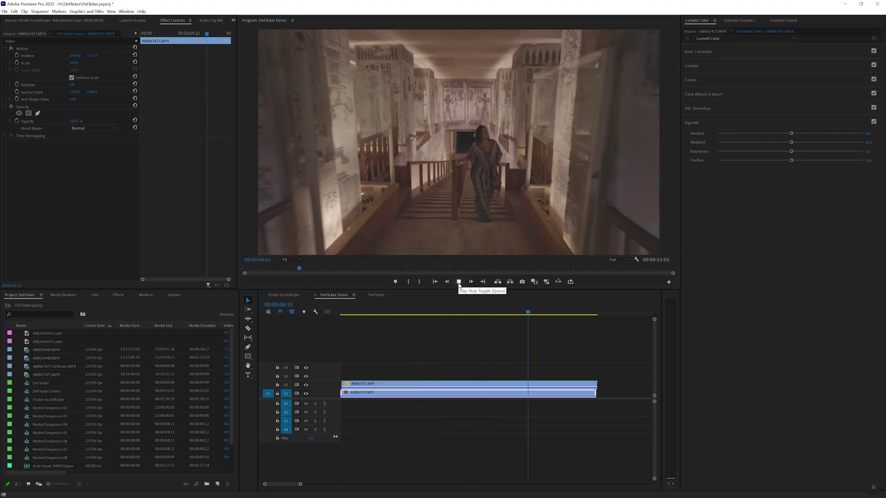
left_click(458, 282)
key("Home")
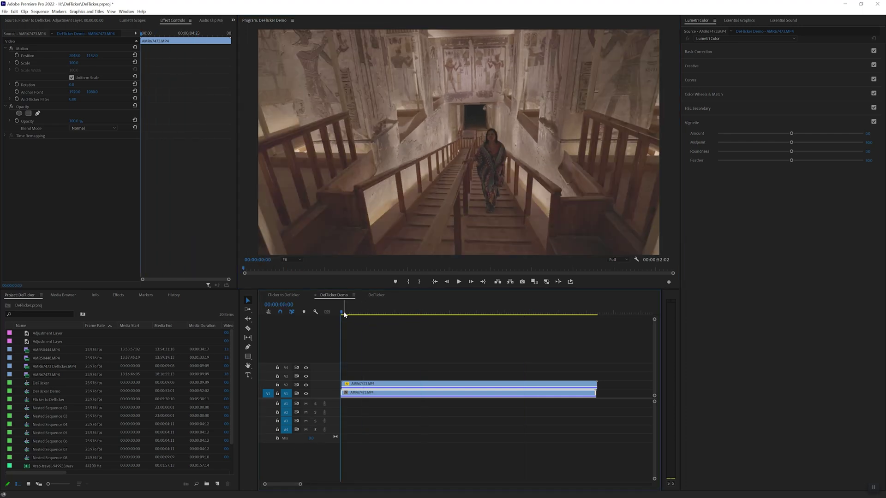
left_click_drag(342, 313, 447, 313)
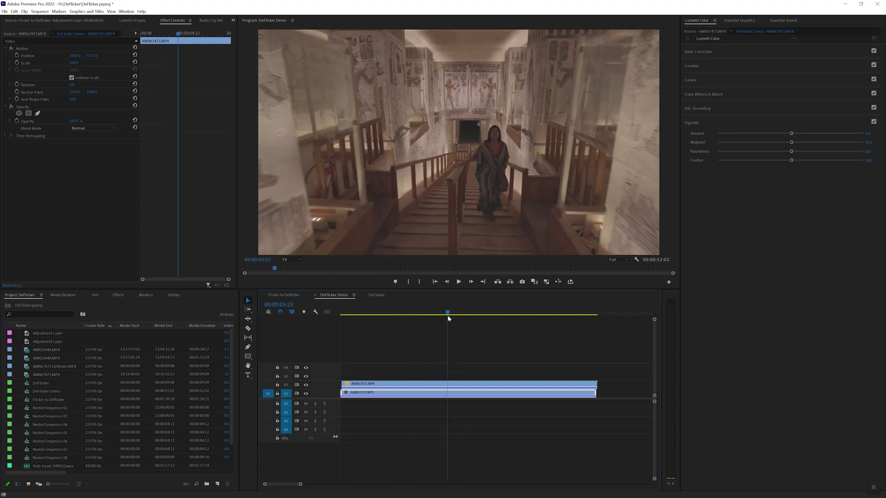
Set the Program Monitor to 100% and toggle the V2 duplicate layer off and back on
left_click(295, 261)
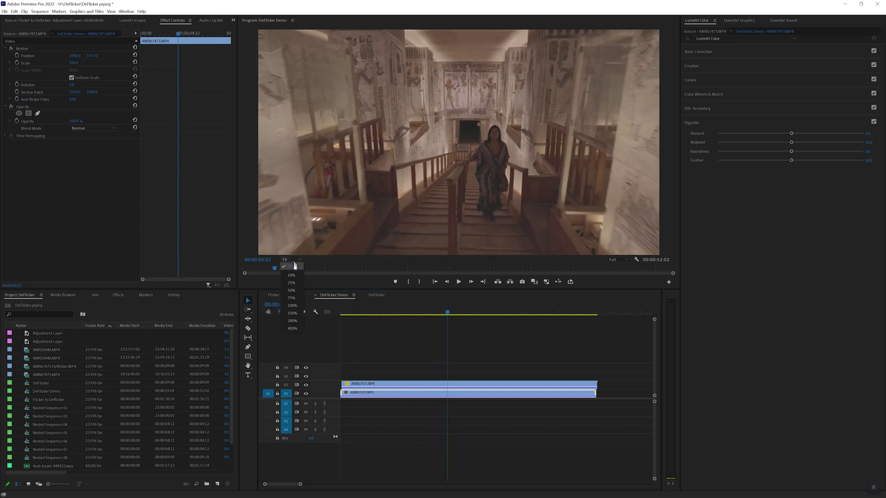
left_click(292, 305)
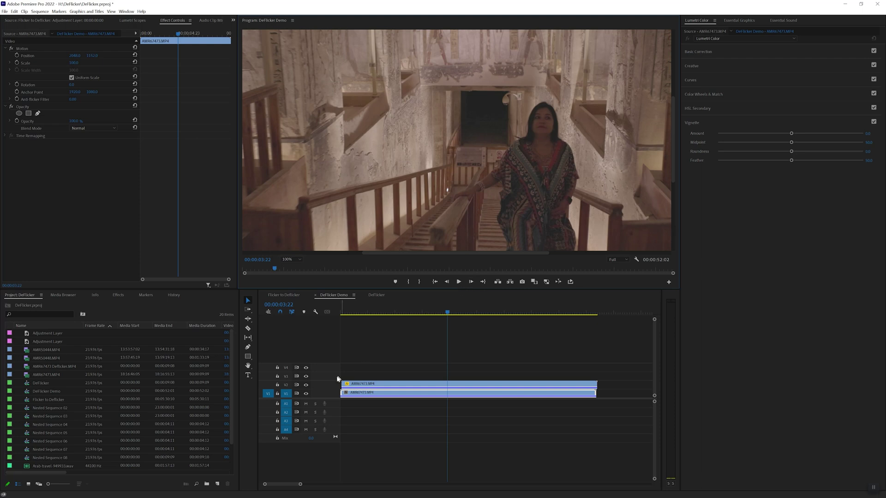
left_click(306, 385)
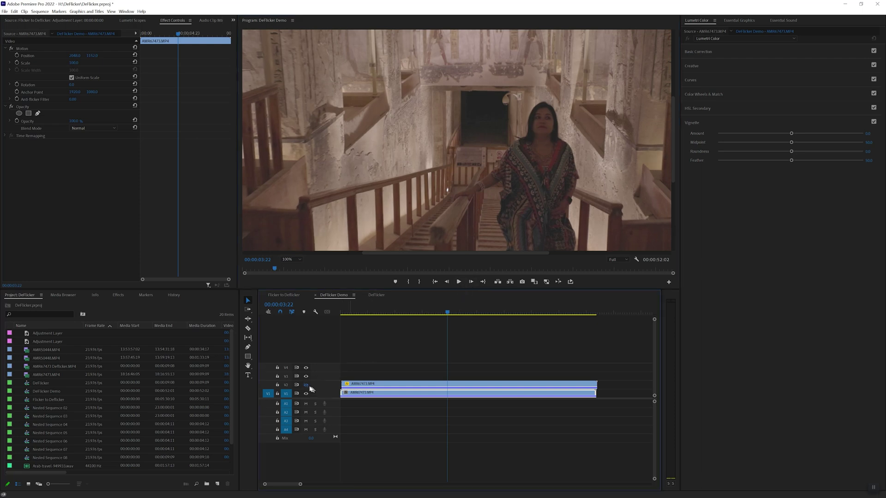
left_click(309, 386)
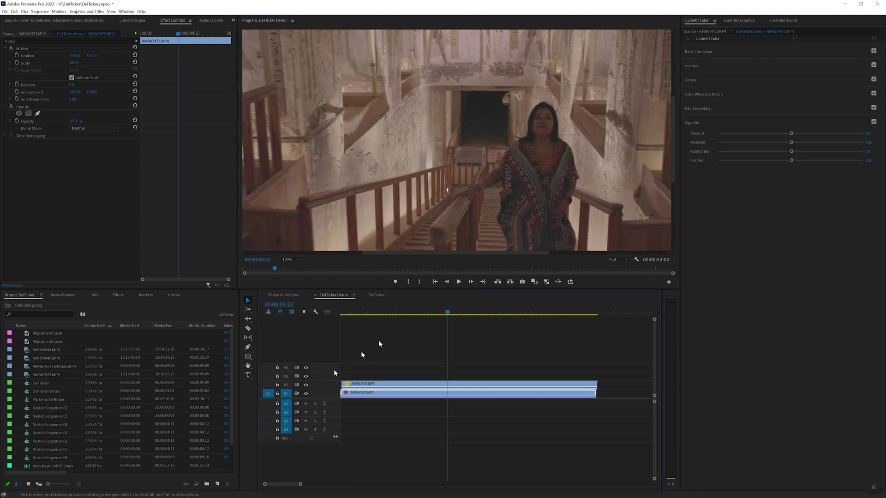
Play the magnified preview, pausing and resuming once before stopping
left_click(459, 282)
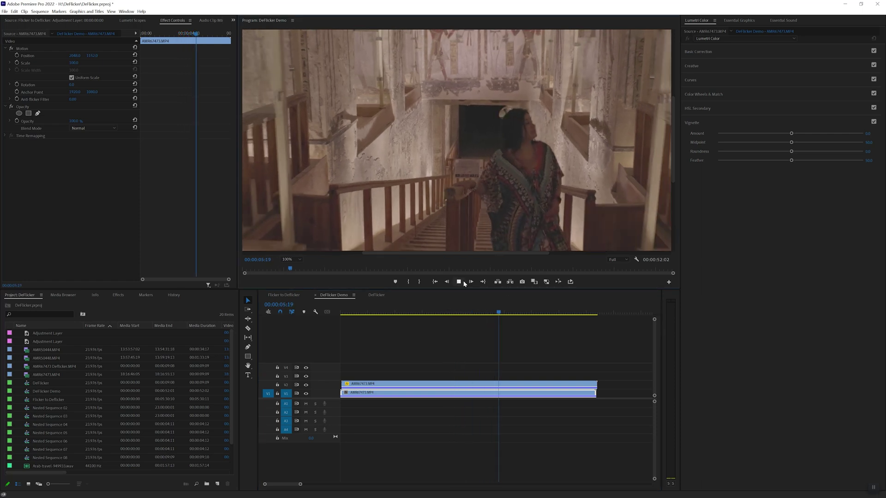
left_click(463, 281)
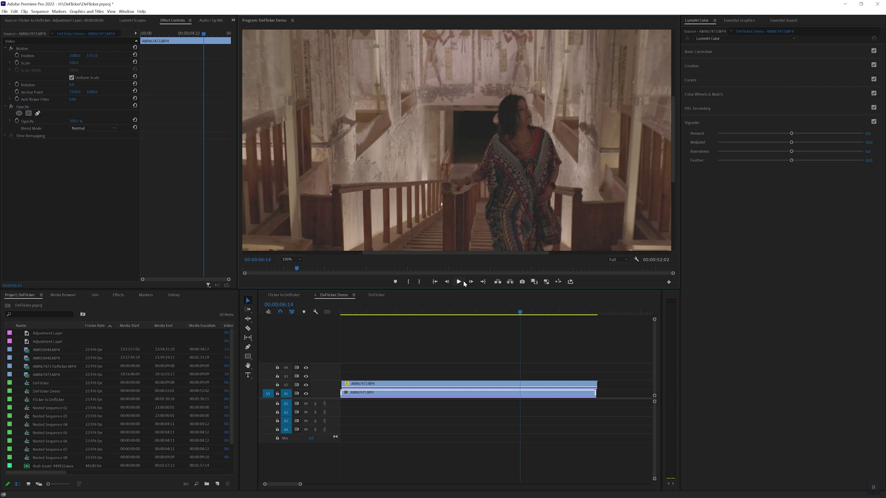
left_click(463, 281)
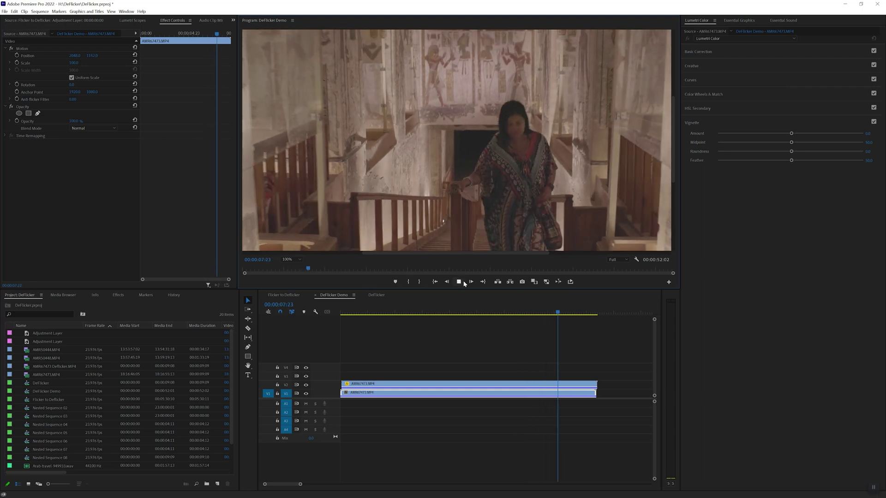
left_click(463, 280)
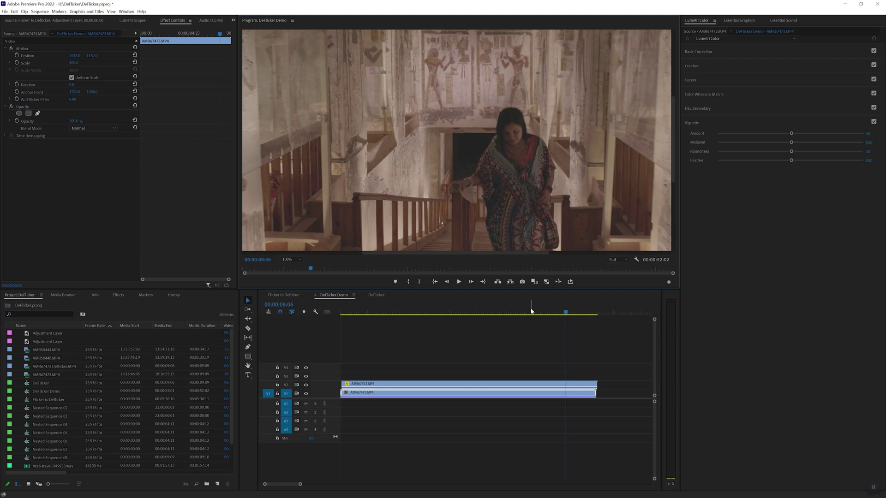
Find Flicker Free by searching 'fli' and apply it to the first V1 AMR67473.MP4 clip
type("f")
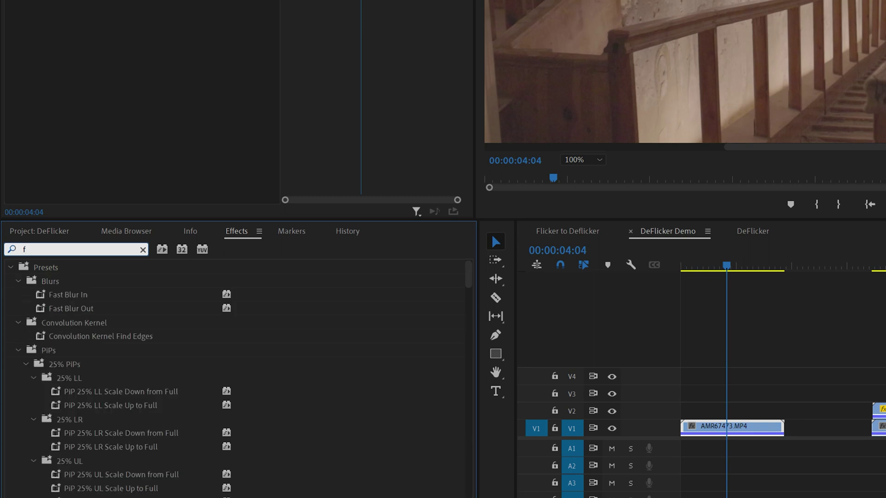
type("li")
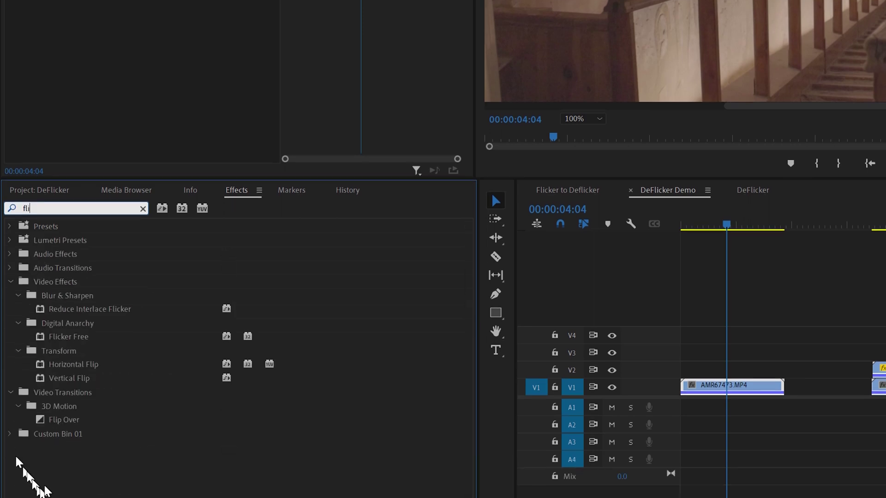
left_click(60, 339)
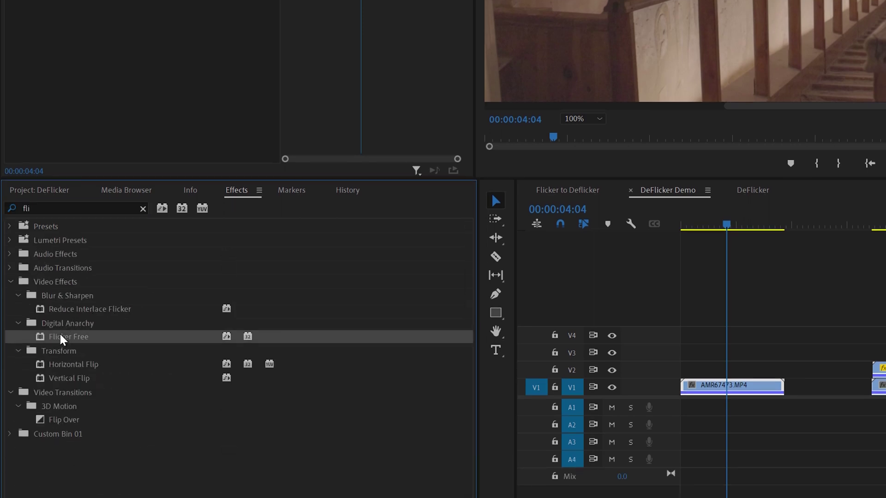
left_click_drag(60, 339, 716, 384)
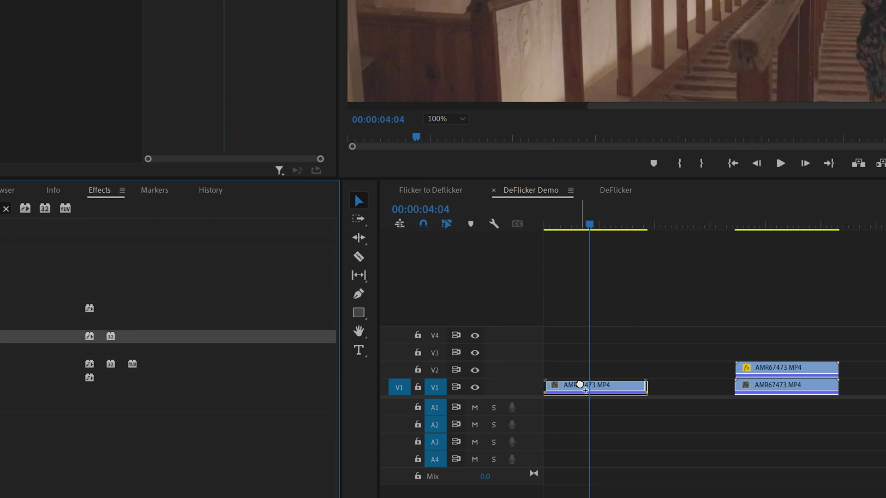
left_click_drag(580, 384, 580, 385)
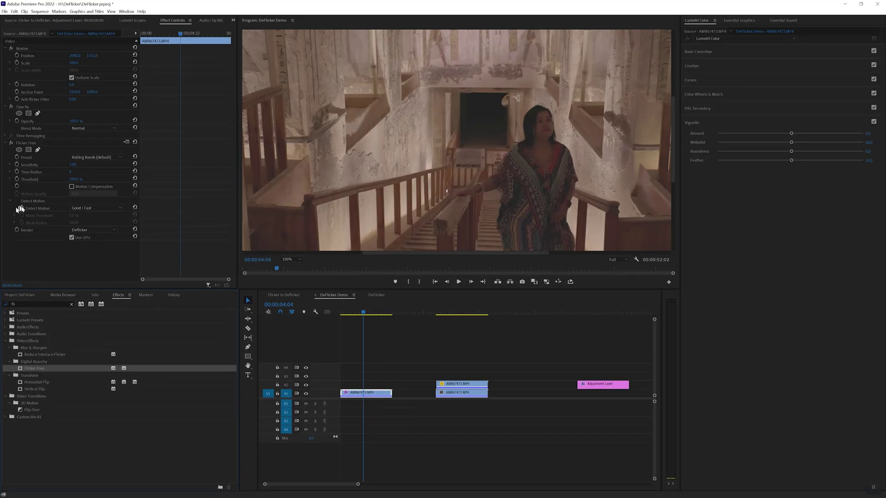
left_click(34, 143)
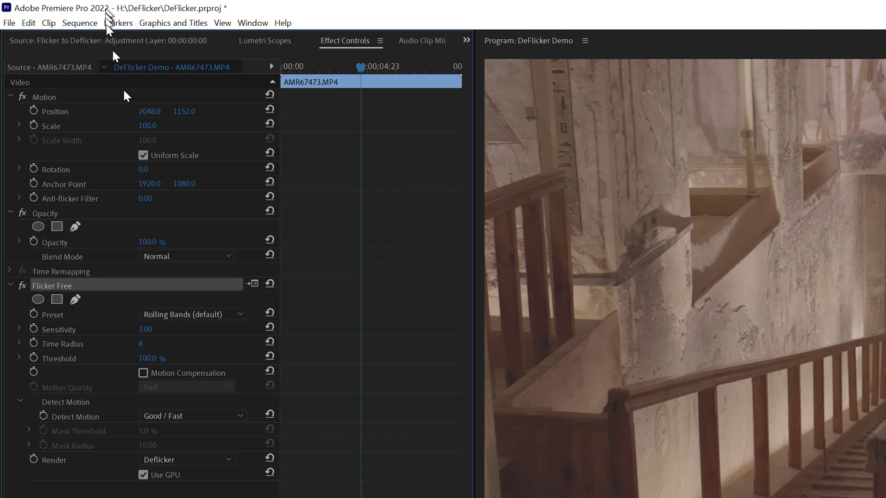
left_click(240, 315)
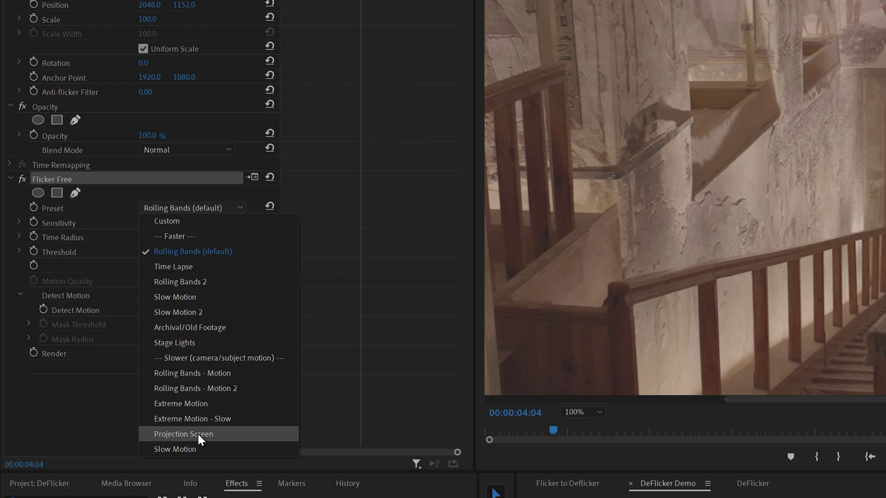
Load the Projection Screen preset and confirm the Sensitivity and Time Radius values
left_click(199, 435)
left_click(158, 218)
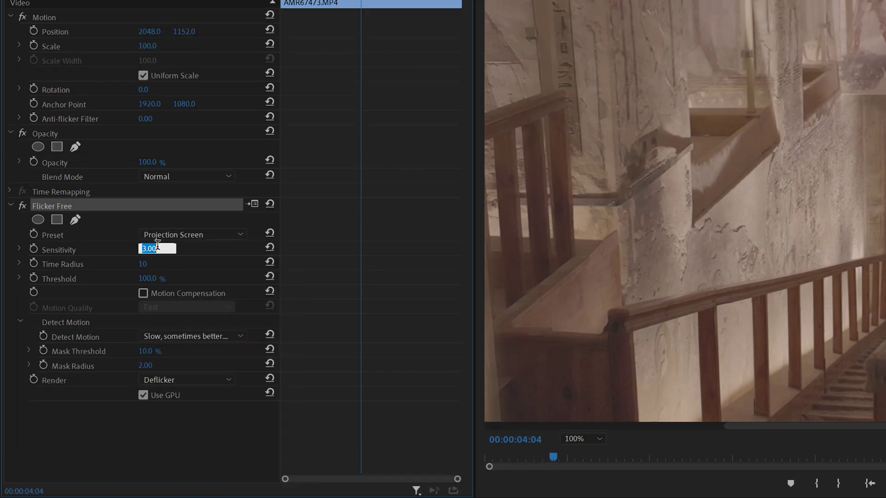
key("Tab")
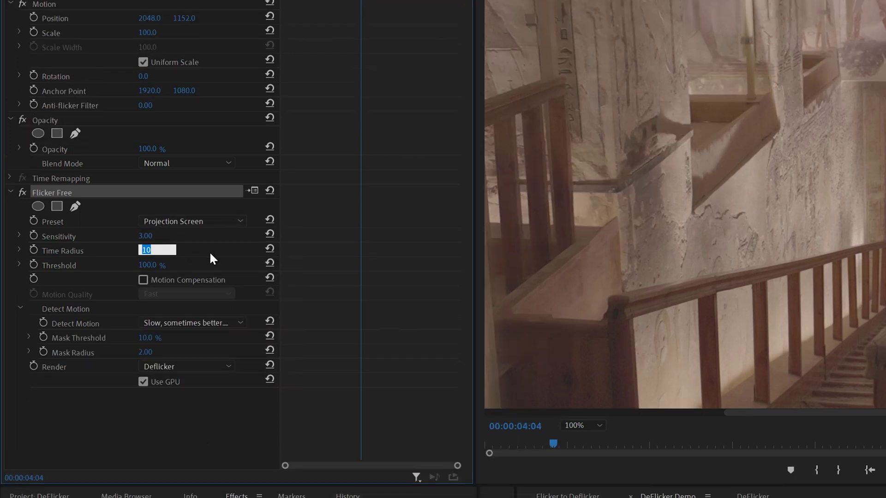
Enable motion compensation at Best quality with Slow motion detection, then rewind the playhead
left_click(165, 280)
left_click(228, 294)
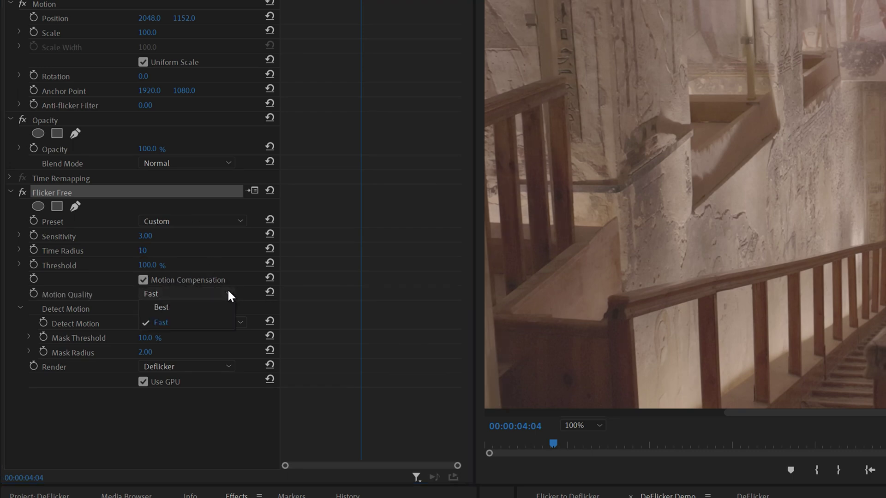
left_click(179, 308)
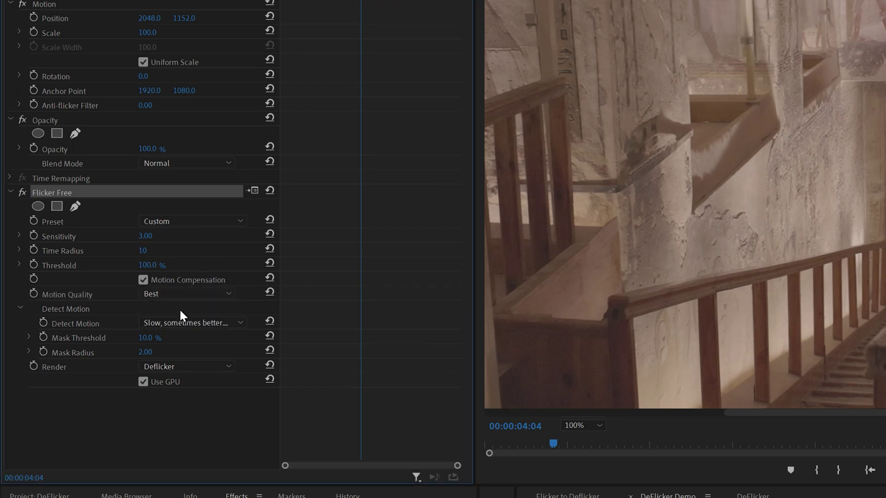
left_click(238, 323)
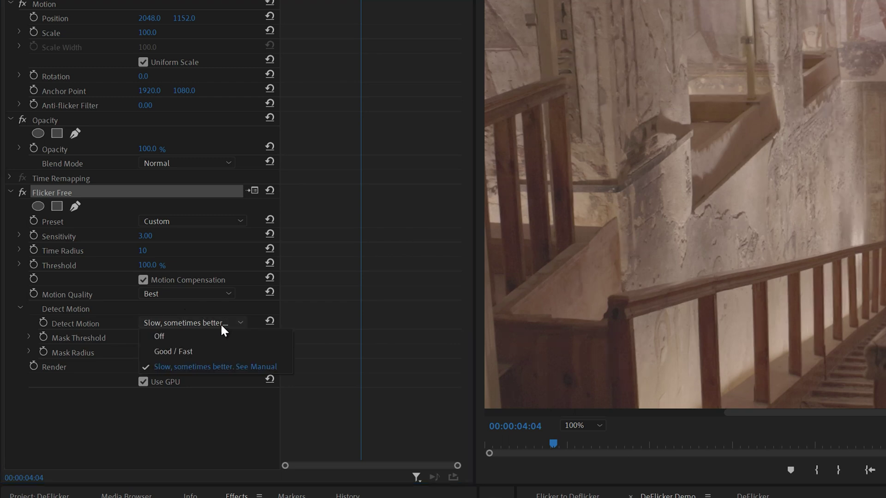
left_click(206, 372)
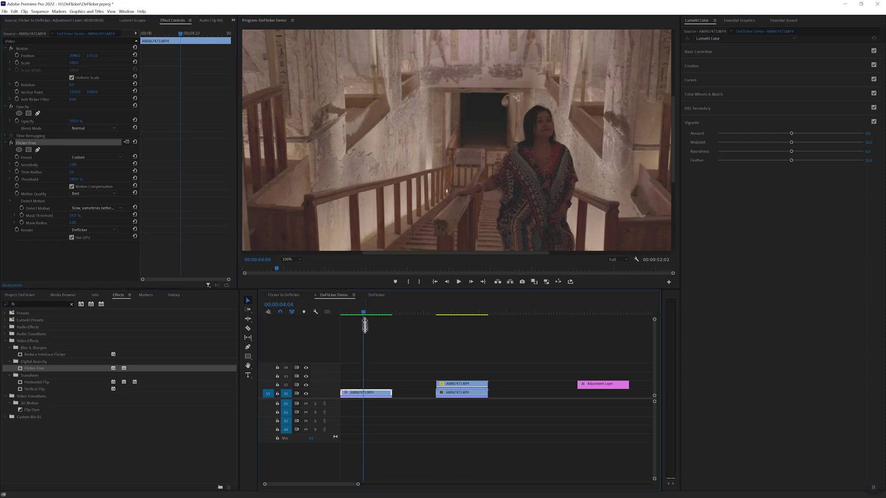
left_click_drag(363, 314, 341, 316)
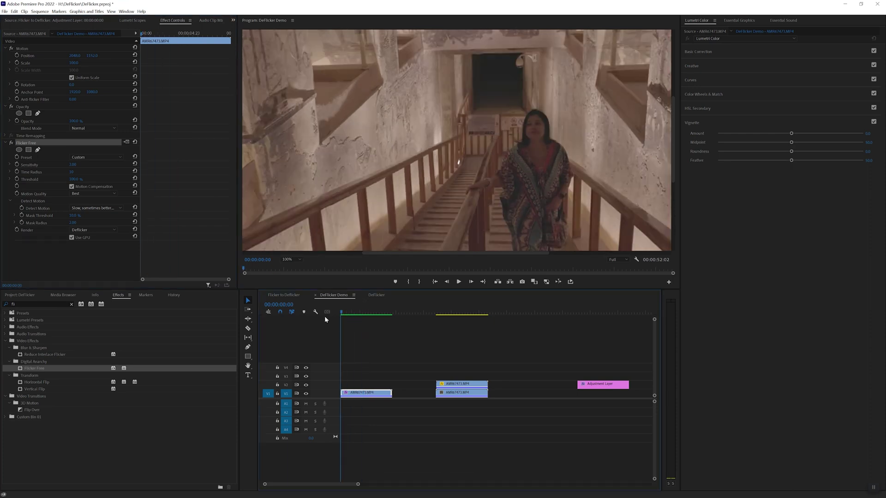
left_click(296, 262)
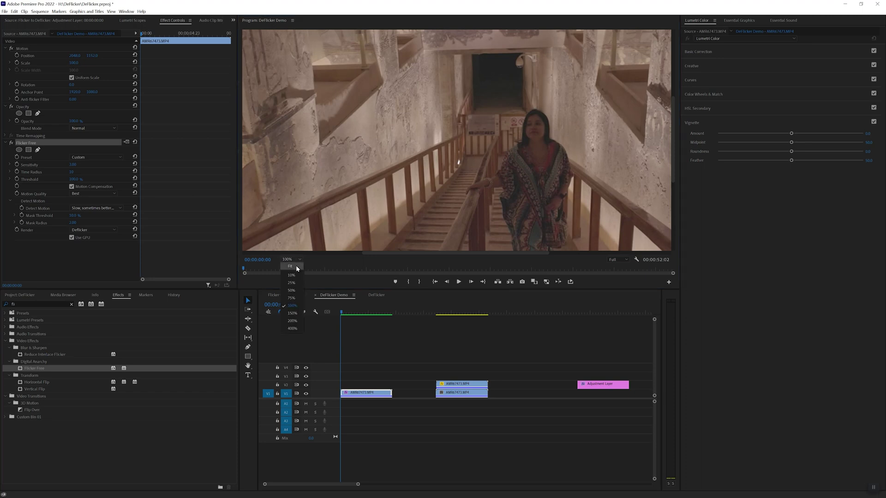
Fit the whole frame in the program monitor and play about five seconds of the deflickered clip
left_click(294, 266)
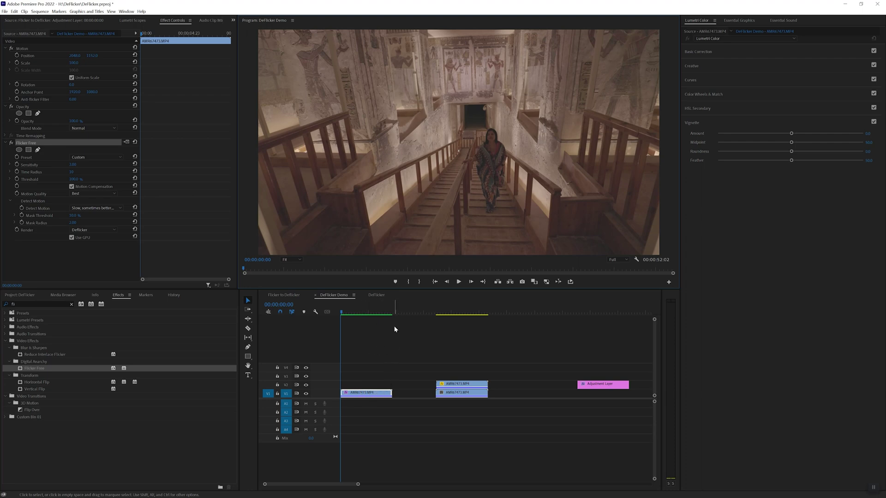
left_click(458, 282)
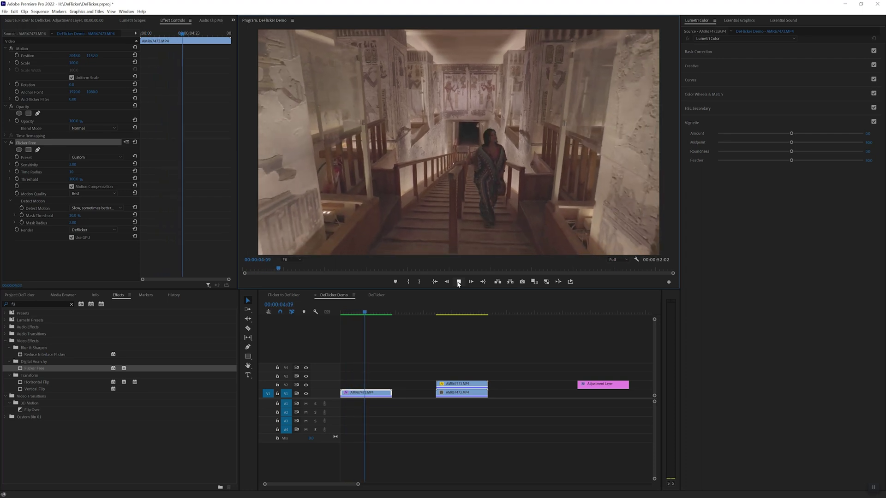
left_click(459, 282)
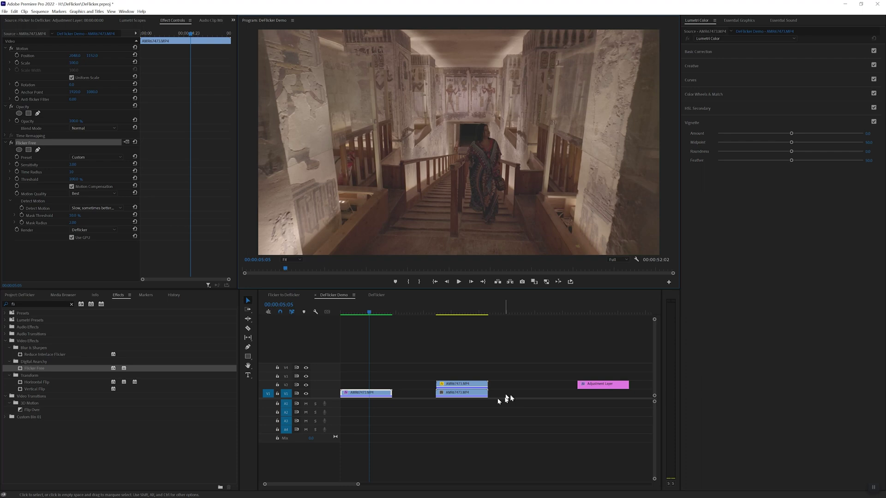
Place a plain copy of AMR67473.MP4 further along V1 and play it back
left_click_drag(469, 399, 539, 397)
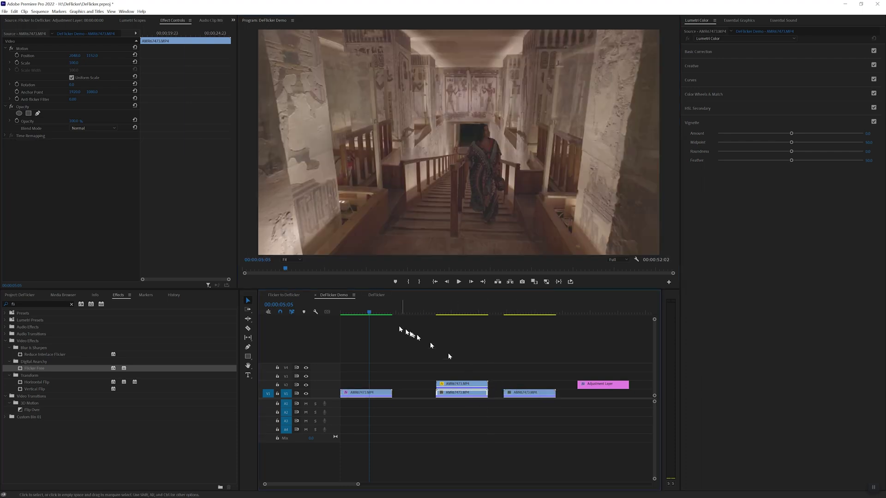
left_click_drag(369, 313, 508, 330)
key("space")
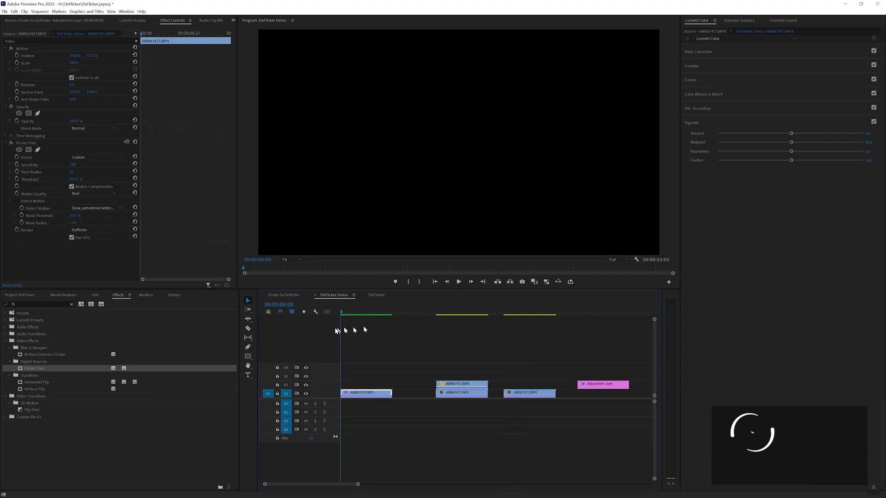
key("space")
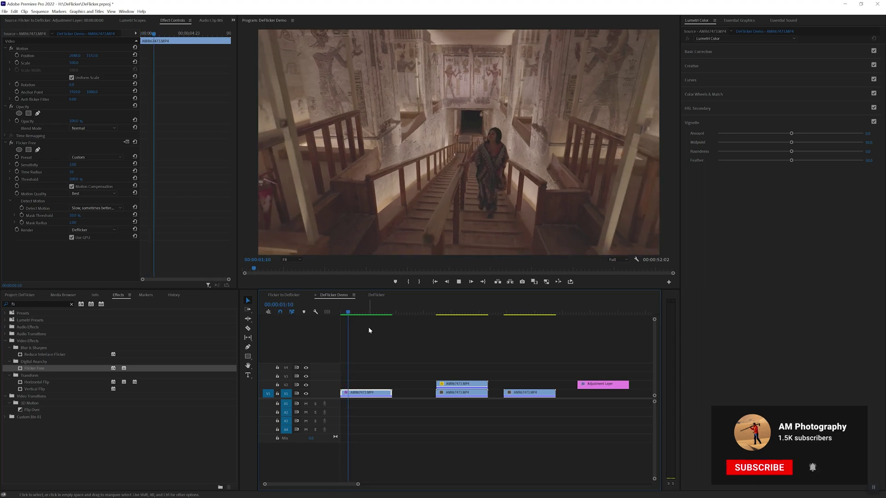
key("space")
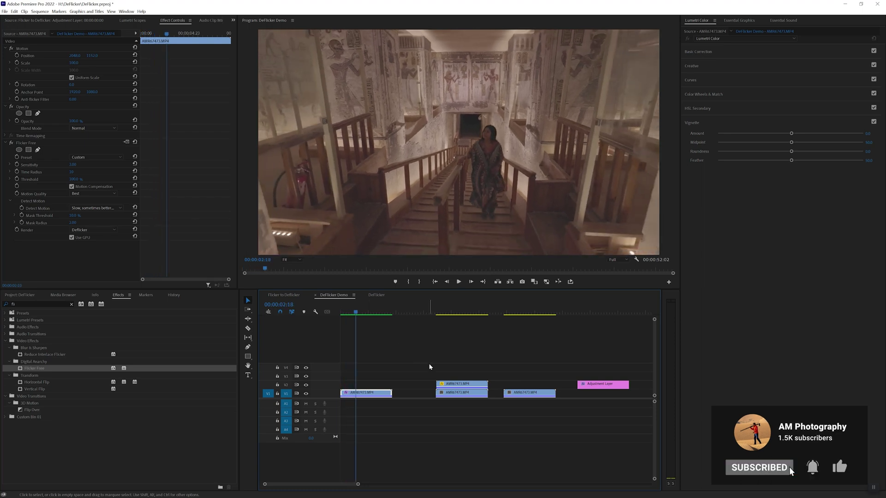
Select the stacked V1/V2 pair, pull the plain clip closer, and scrub ahead
mouse_move(437, 364)
left_mouse_down()
mouse_move(452, 389)
mouse_move(420, 392)
left_mouse_up()
left_click_drag(509, 396, 475, 396)
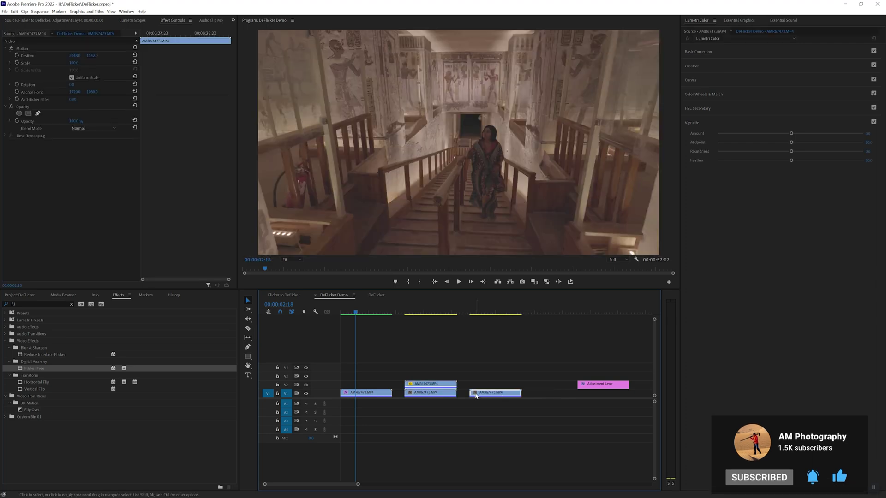
left_click_drag(358, 313, 591, 351)
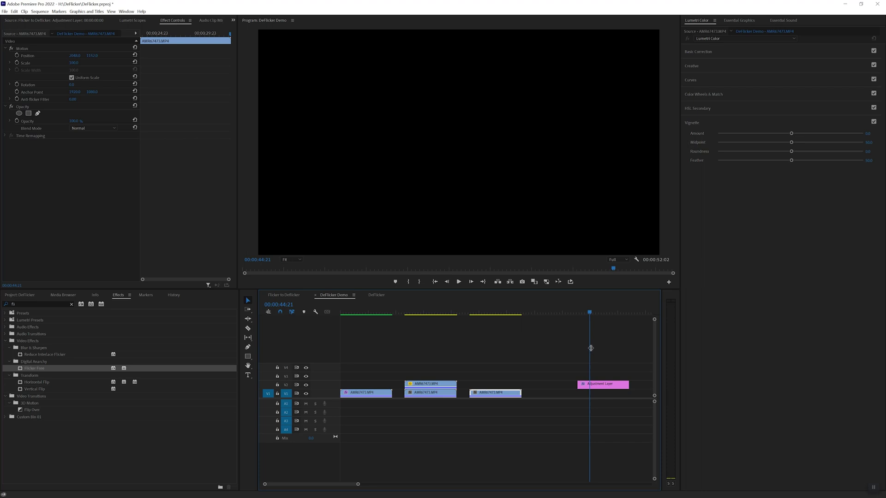
Nest the stacked V1/V2 clip pair into a single nested sequence
left_click(593, 384)
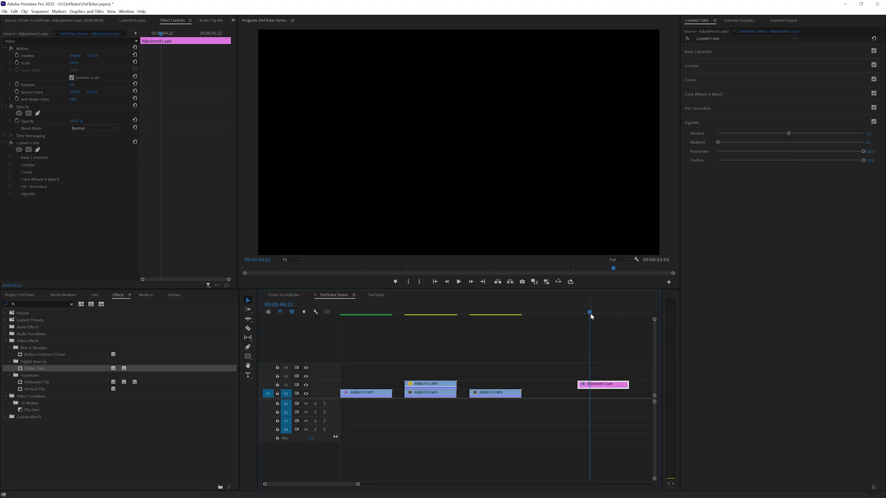
left_click_drag(590, 313, 429, 406)
right_click(437, 396)
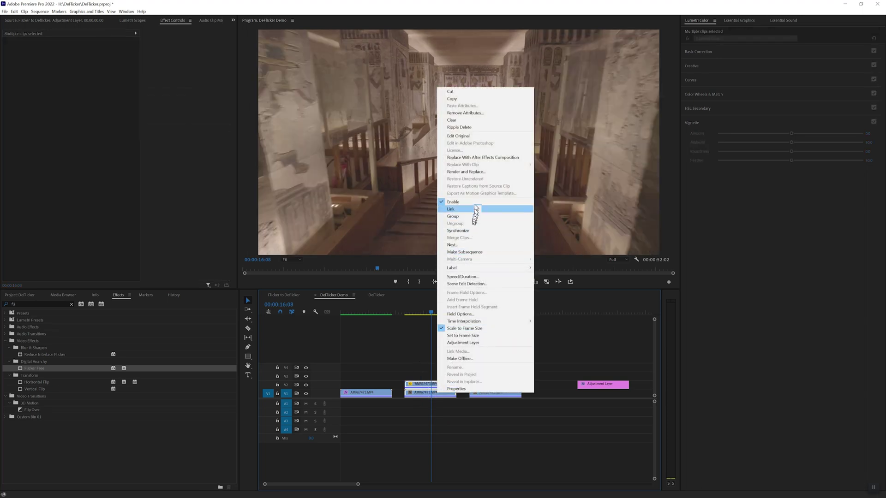
left_click(472, 245)
left_click(467, 246)
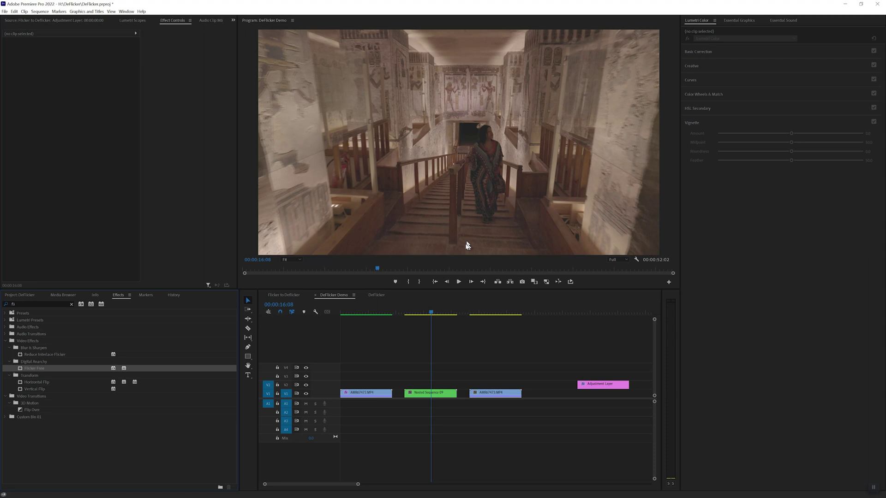
Apply Warp Stabilizer to the first clip, Nested Sequence 09 and the third AMR67473.MP4 clip
left_click(71, 304)
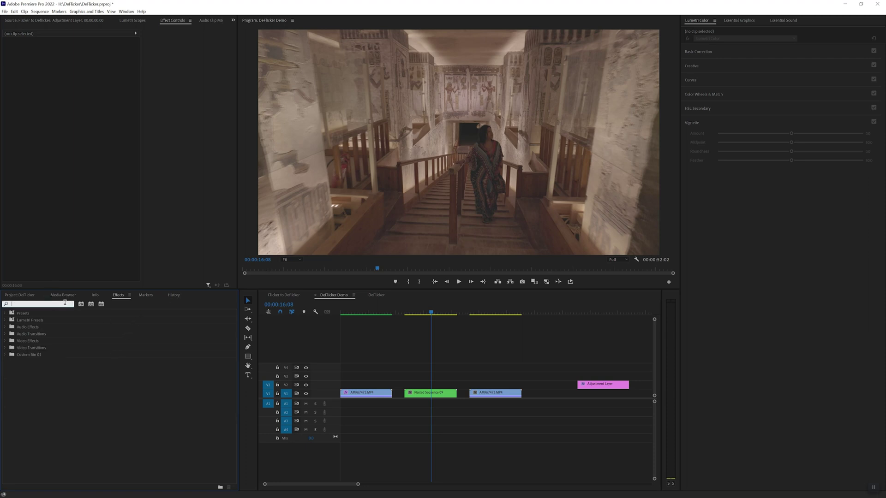
type("stabi")
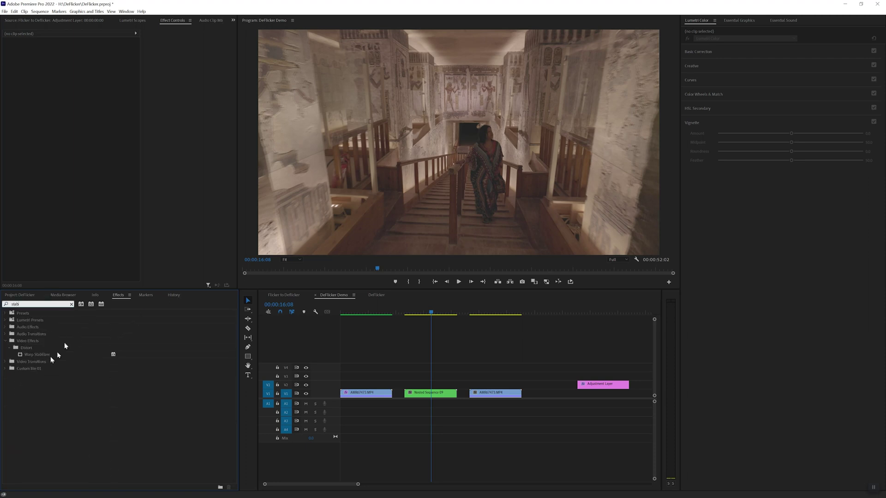
left_click_drag(51, 353, 349, 394)
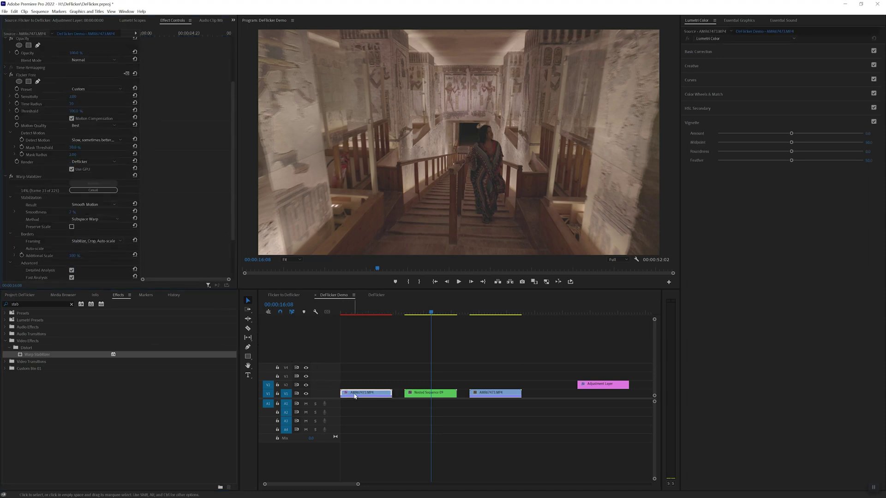
left_click(430, 393)
double_click(37, 354)
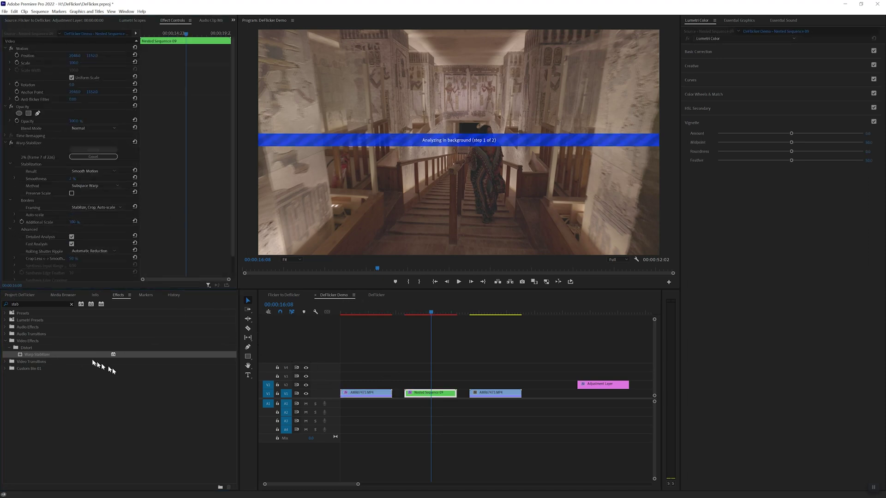
left_click(495, 393)
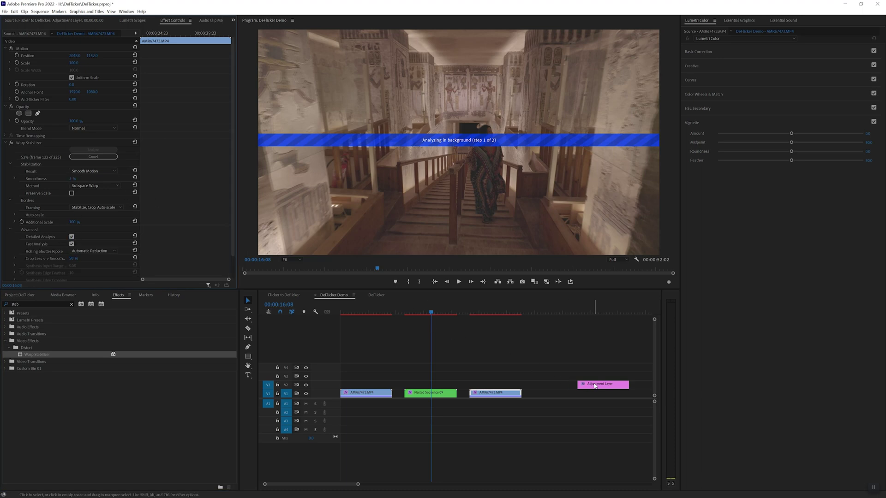
left_click_drag(595, 385, 358, 386)
Copy the Lumetri adjustment layer above the other clips and scrub past the last clip
left_click_drag(580, 384, 505, 385)
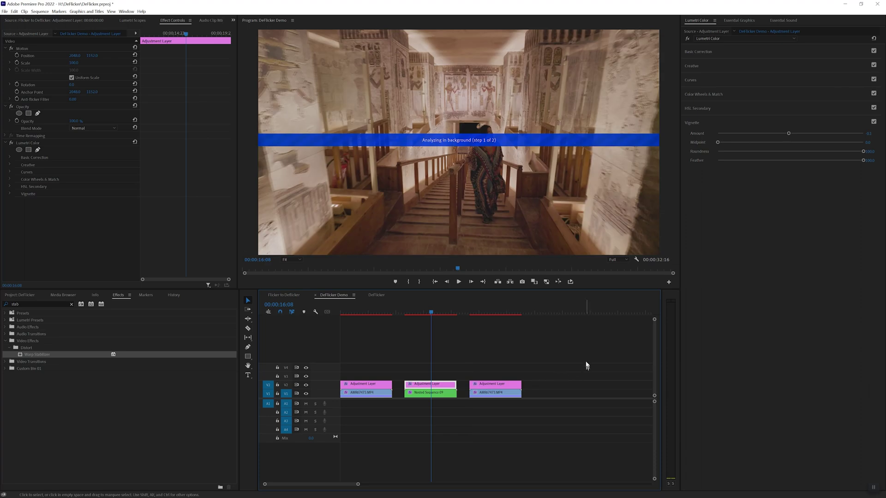
left_click_drag(429, 313, 528, 319)
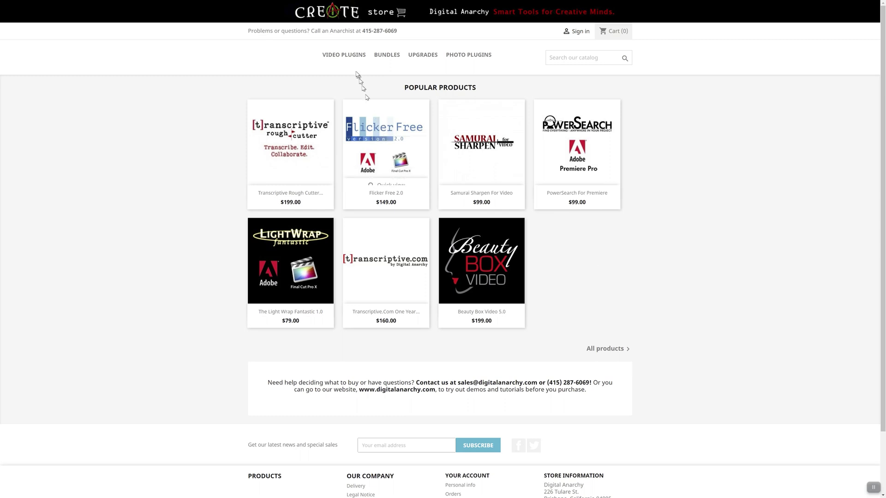
Open the Flicker Free 2.0 product page and highlight its $149.00 price
left_click(385, 144)
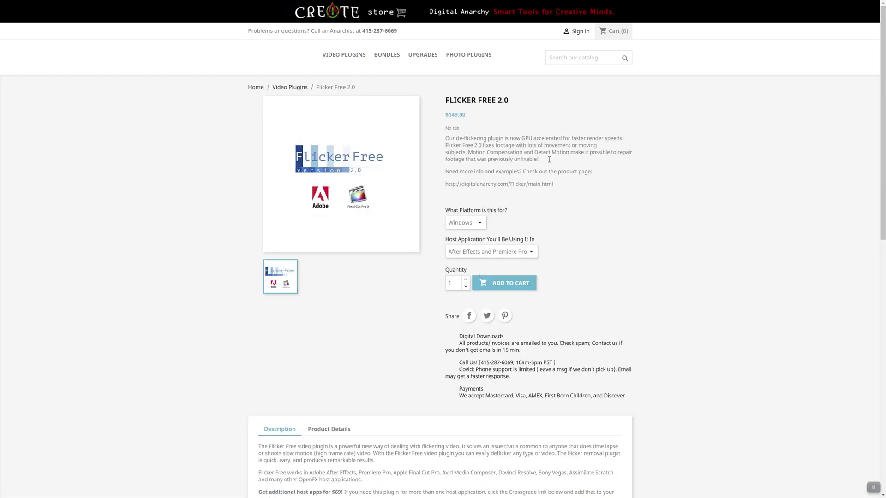
left_click_drag(468, 116, 443, 116)
left_click(529, 128)
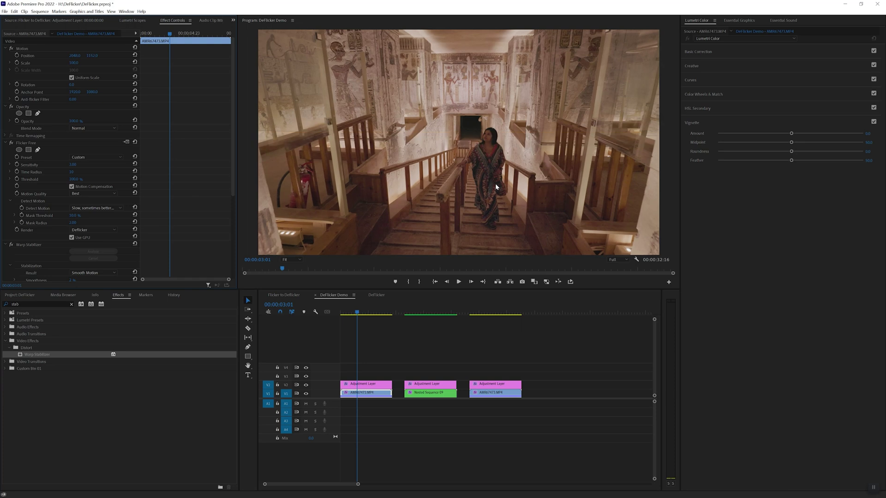
Run Sequence > Render Effects In to Out and watch CPU usage in Task Manager
left_click(40, 11)
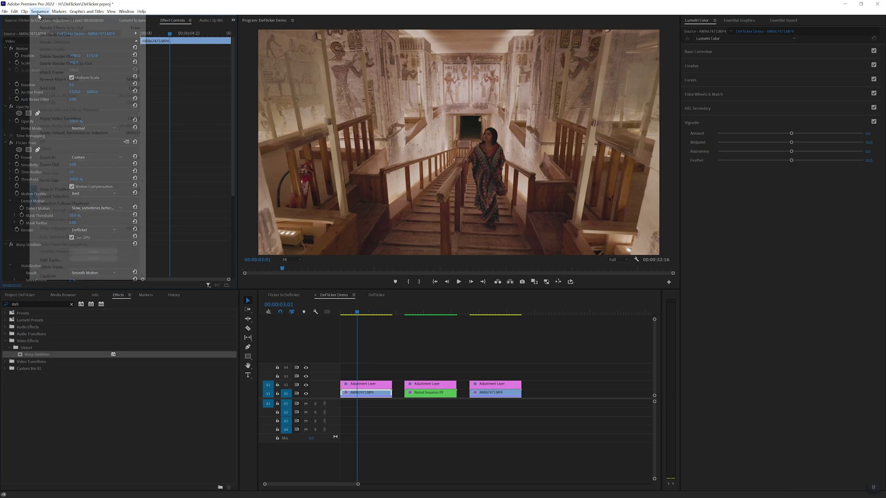
left_click(42, 27)
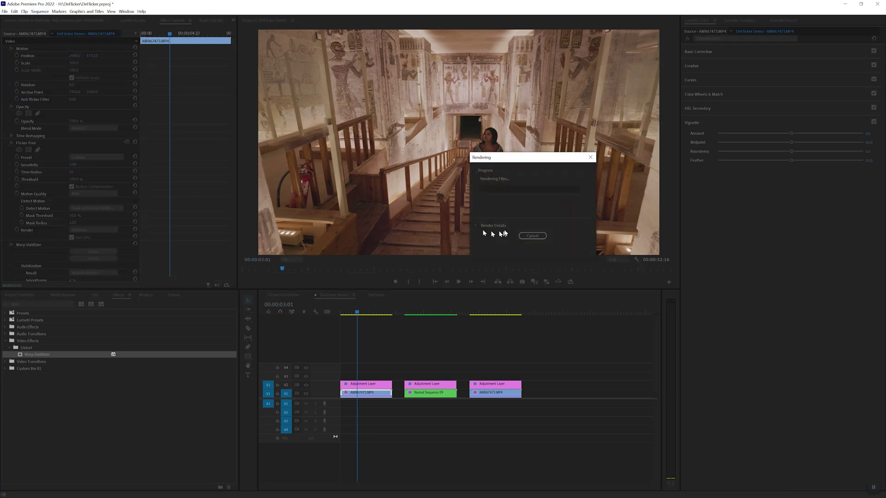
key("ctrl+shift+Escape")
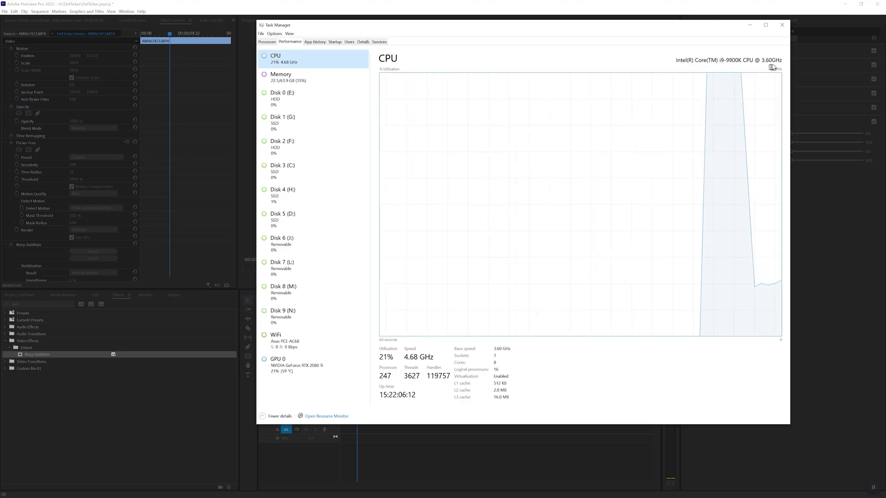
key("alt+Tab")
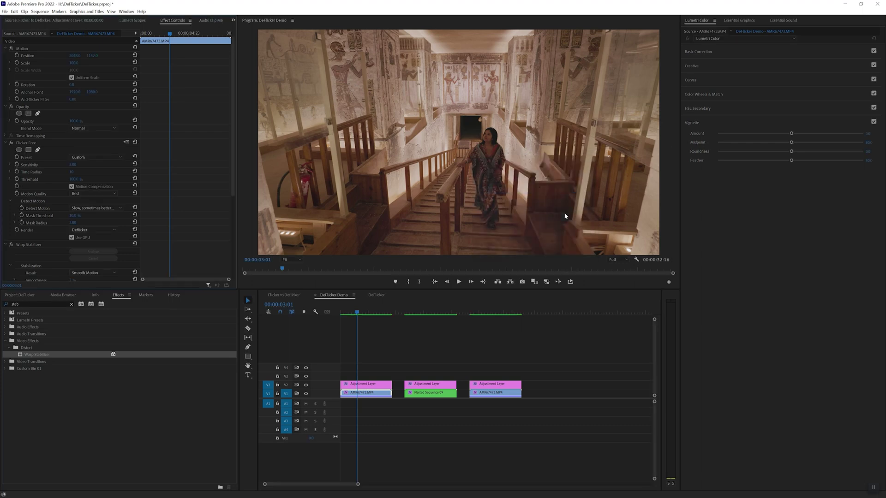
Save the project and briefly play back the DeFlicker Demo sequence
key("ctrl+s")
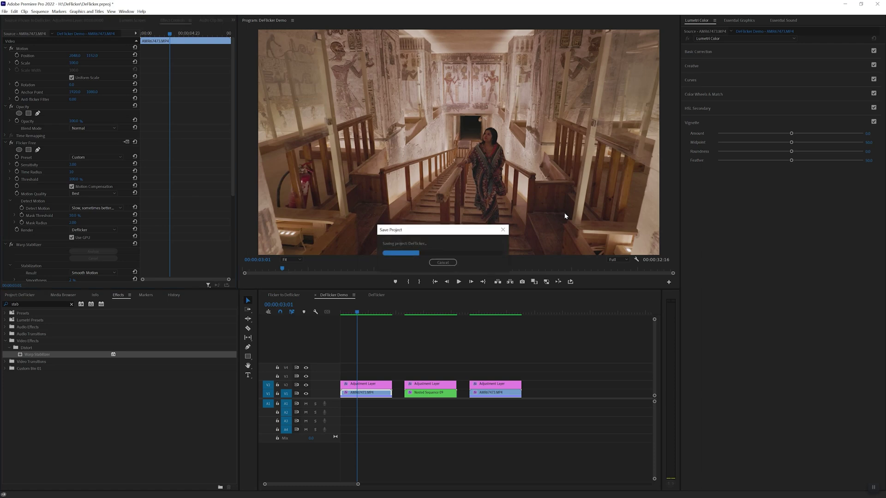
left_click(459, 282)
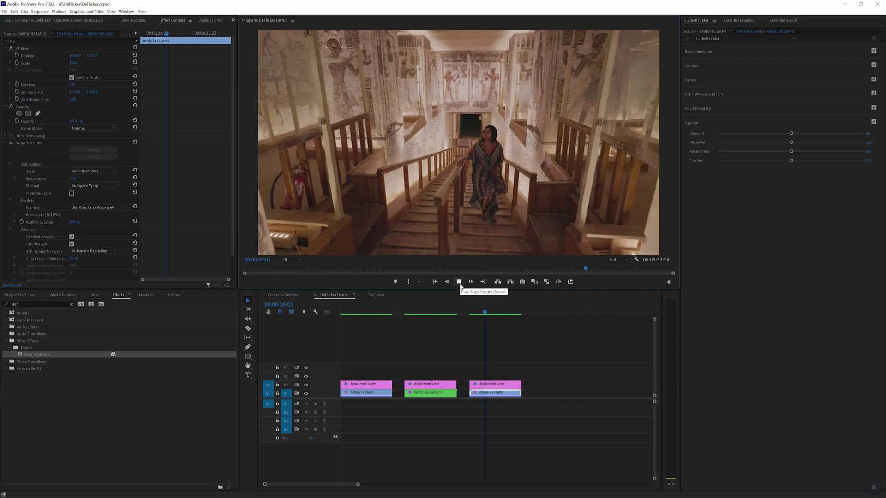
left_click(459, 282)
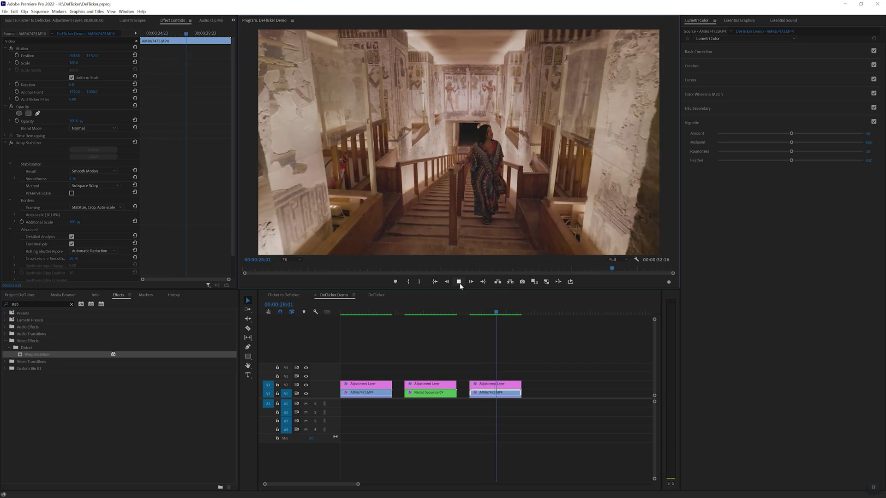
Scrub back through the nested clip and replay the first deflickered tomb clip from its start
left_click_drag(499, 315, 411, 332)
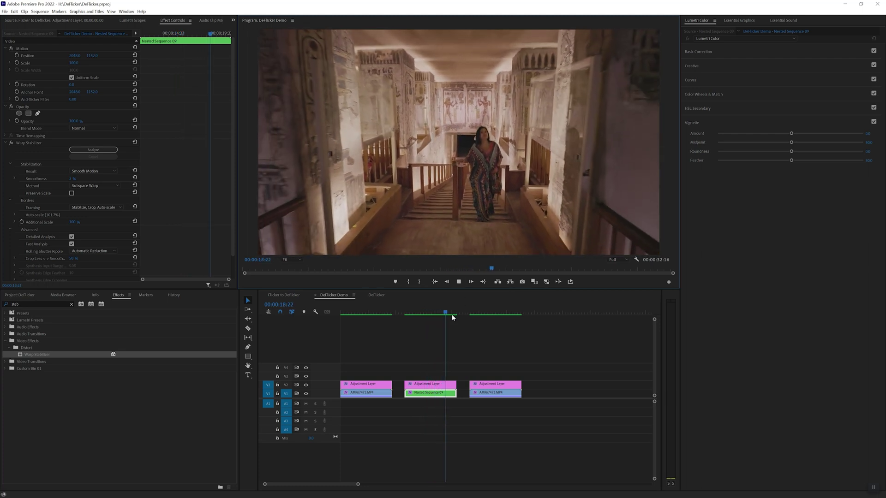
left_click(358, 314)
left_click_drag(359, 322, 346, 325)
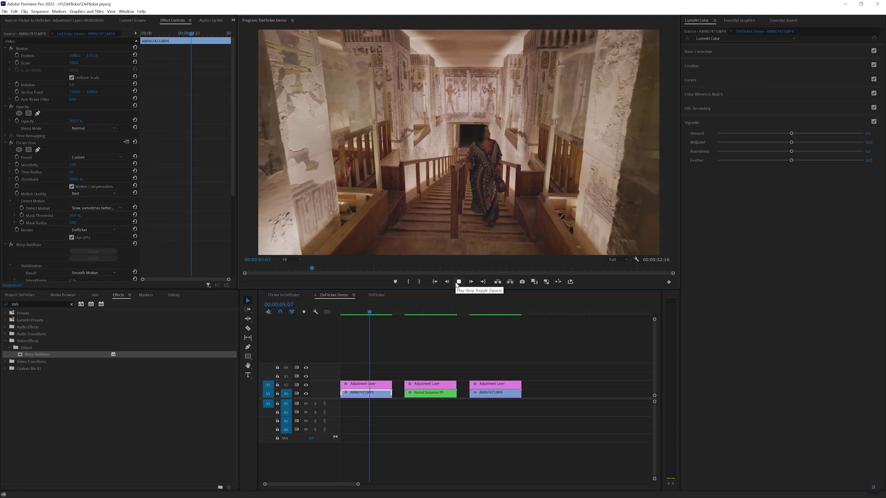
left_click(456, 283)
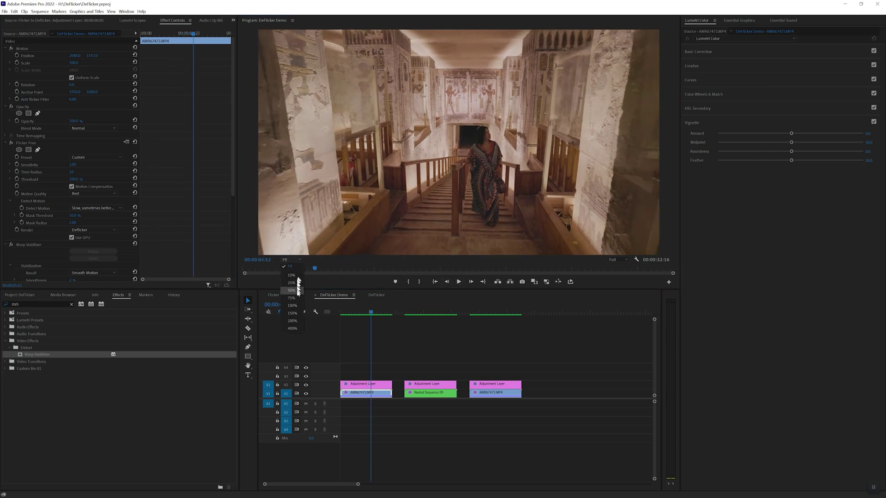
Set the Program Monitor zoom to 100% and play the first tomb clip at full size
left_click(292, 305)
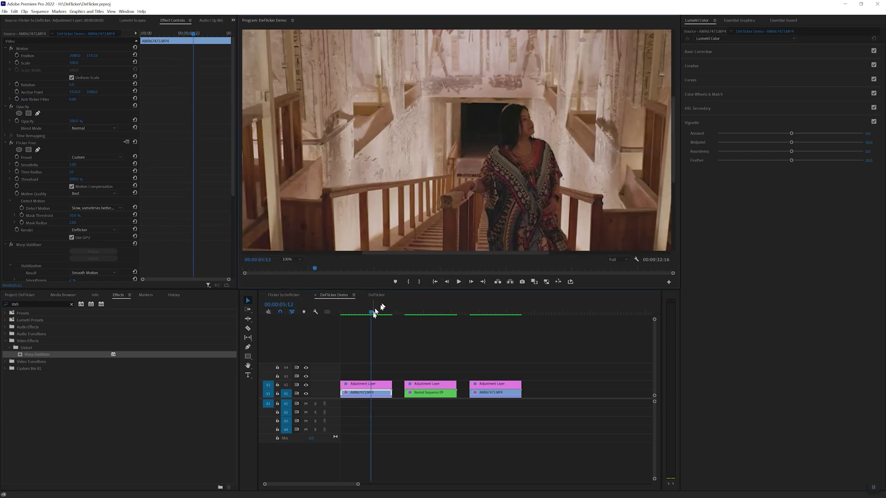
left_click_drag(373, 314, 354, 315)
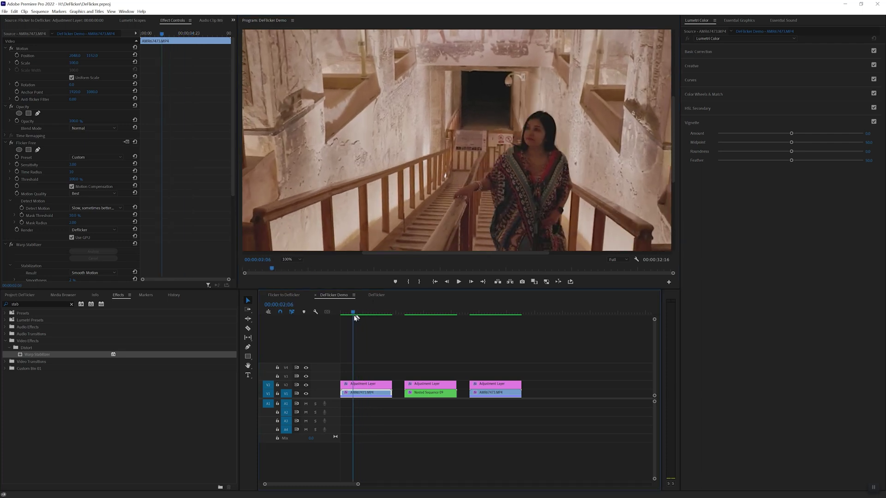
left_click(457, 282)
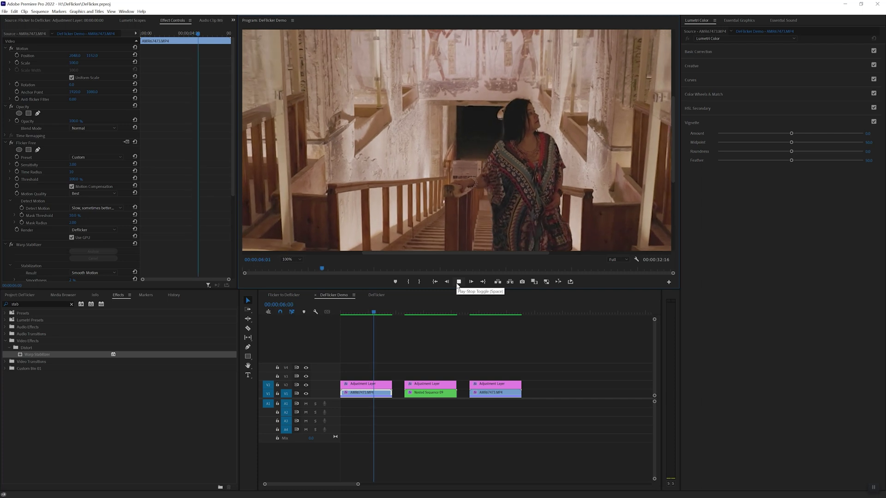
left_click(457, 282)
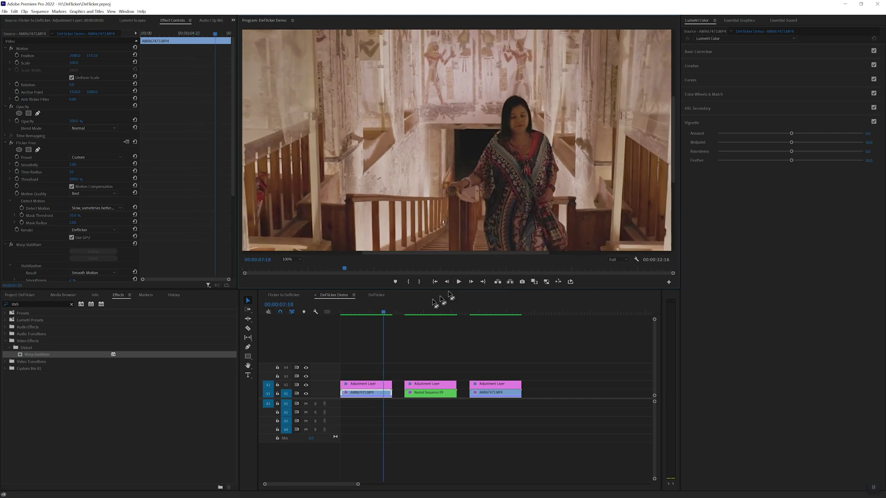
Play the Nested Sequence 09 clip, then the third tomb clip, at 100%
left_click_drag(386, 314, 414, 315)
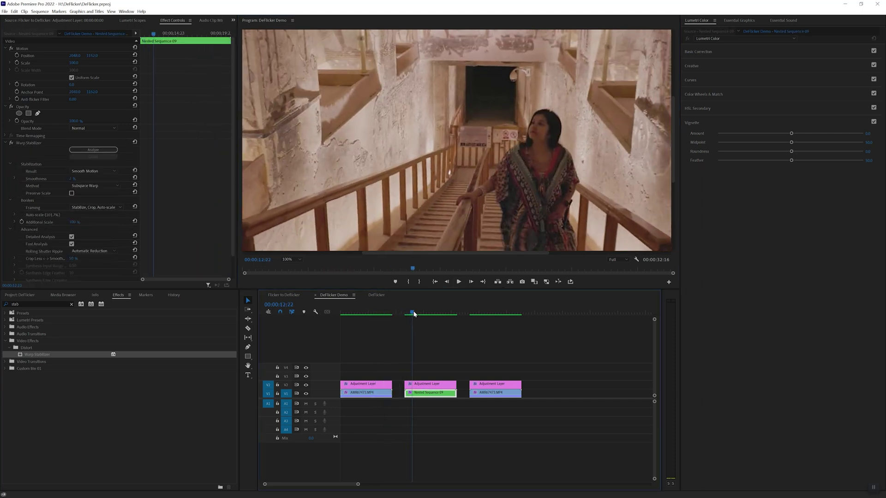
left_click(457, 282)
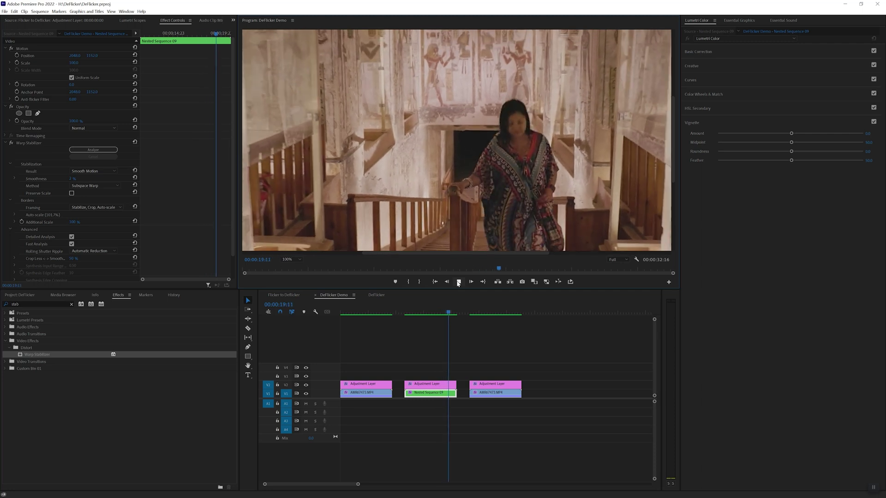
left_click(471, 319)
left_click(460, 283)
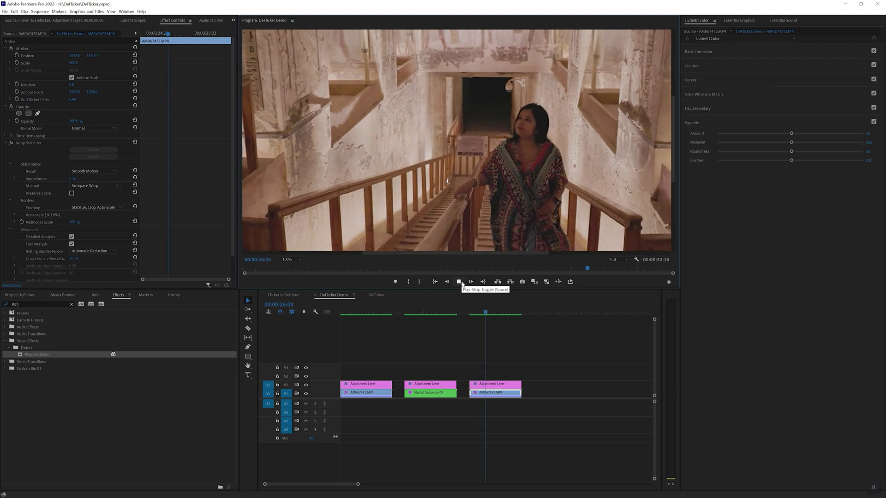
left_click(459, 281)
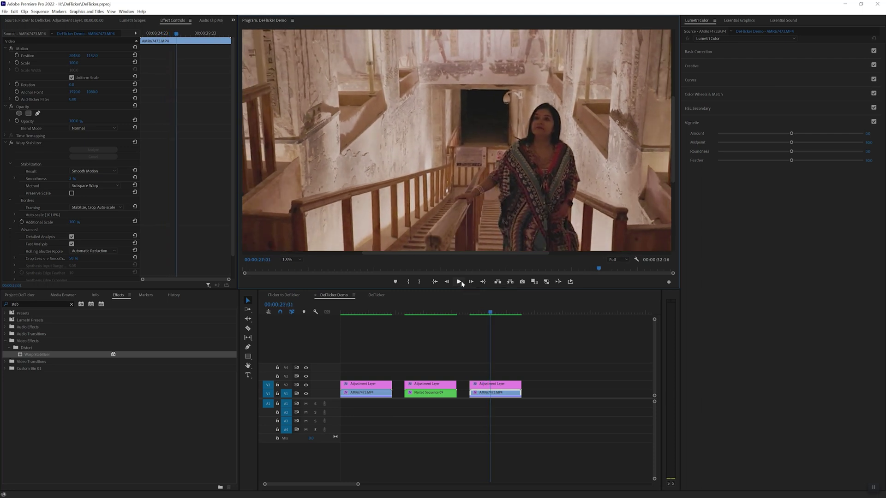